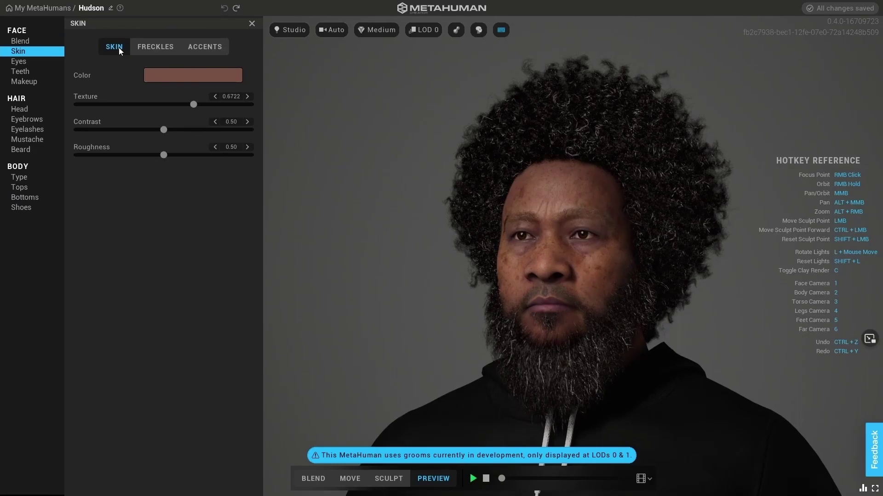
Drag Hudson's skin Texture to 0.875, Contrast to 0.69 and Roughness to its 1.00 maximum.
left_click(173, 74)
left_click_drag(192, 104, 232, 107)
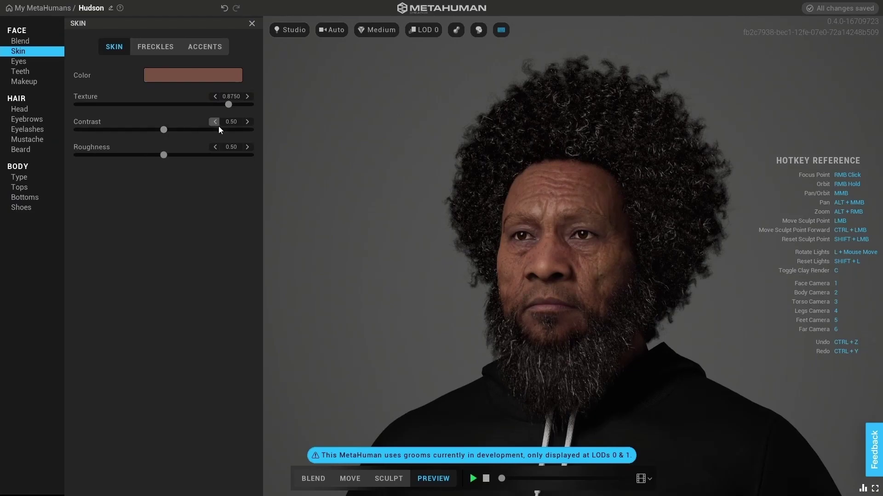
left_click_drag(164, 130, 196, 130)
left_click_drag(164, 154, 270, 153)
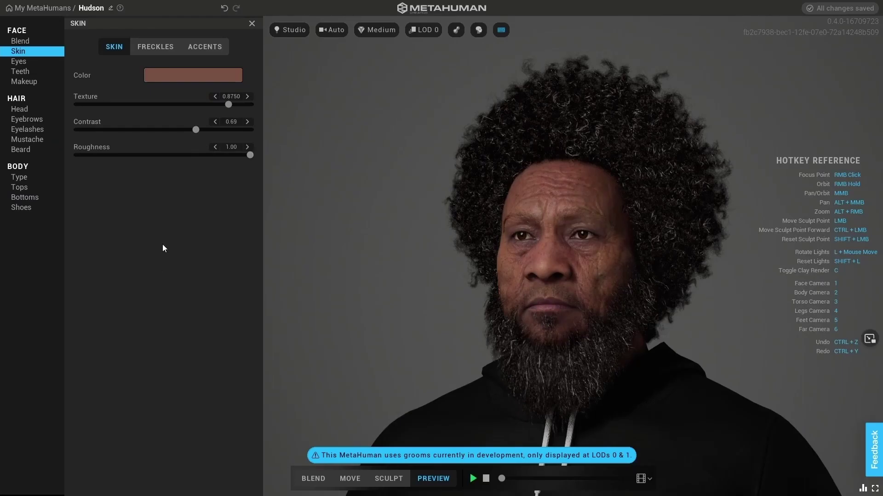
On the Freckles tab, set density 0.80, strength 0.89 and tone shift 0.63.
left_click(154, 52)
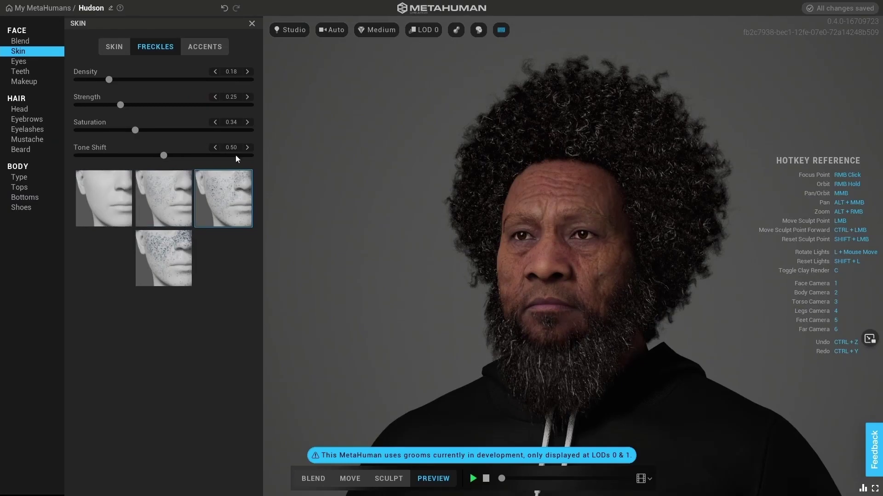
left_click(215, 79)
left_click_drag(120, 105, 231, 105)
left_click(186, 156)
Apply the second freckle pattern, briefly clearing it before re-selecting it.
left_click(150, 176)
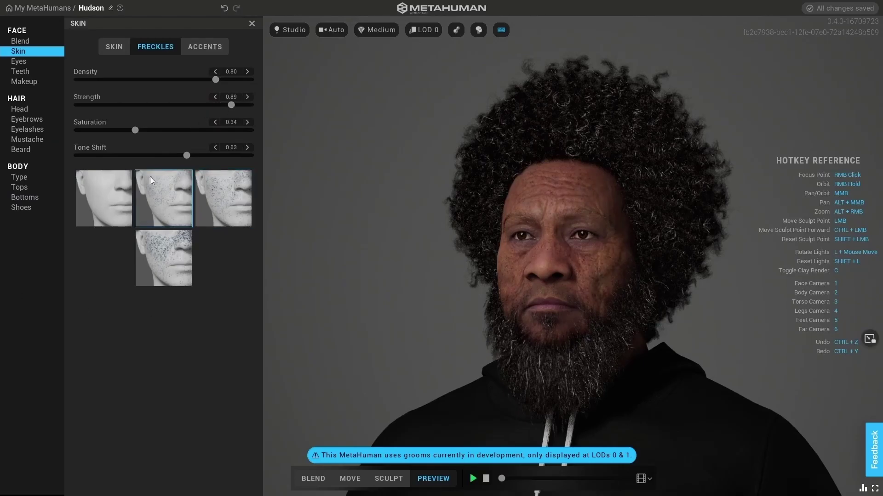
left_click(101, 189)
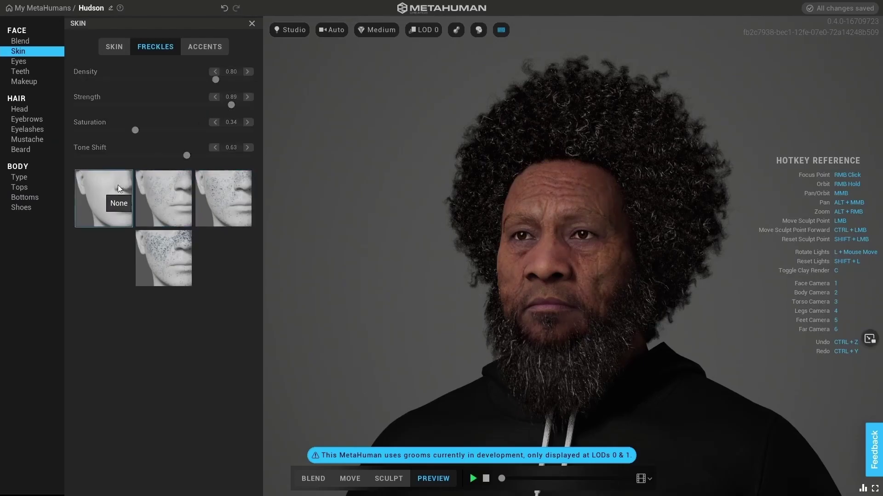
left_click(208, 189)
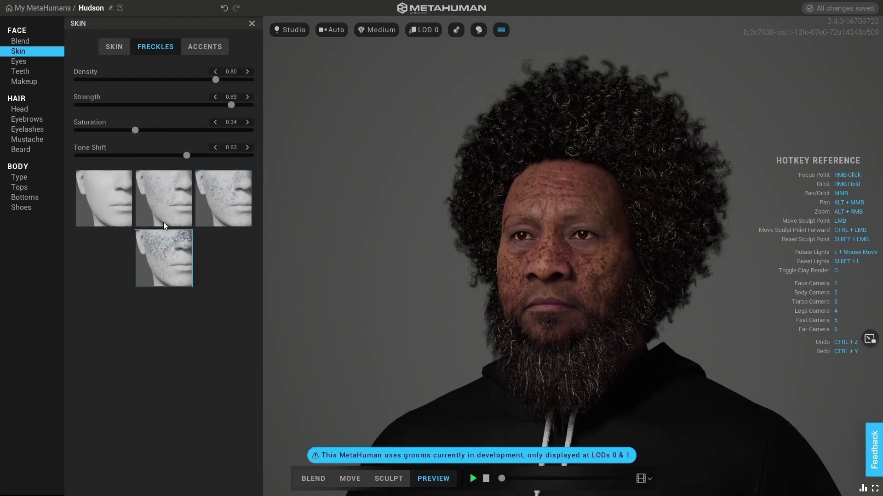
left_click(164, 222)
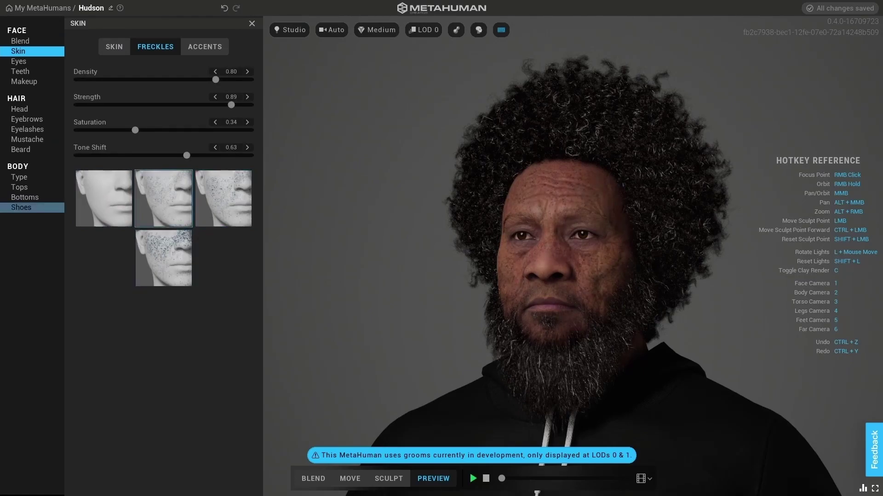
In Accents, select the Forehead region and raise its redness to 1.00.
left_click(208, 48)
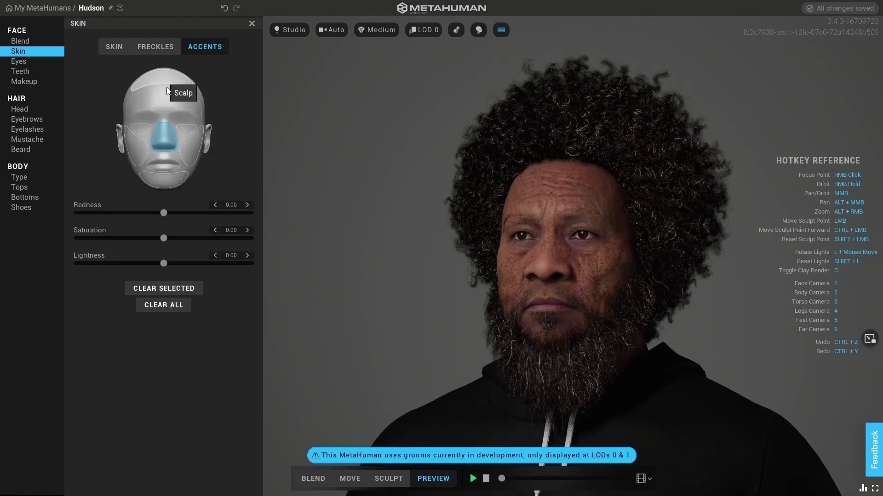
left_click(200, 145)
left_click(173, 131)
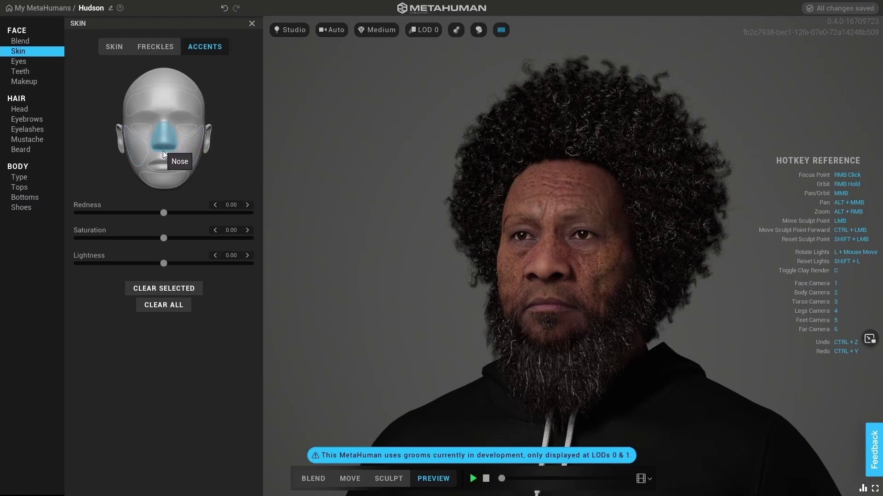
left_click(170, 103)
left_click_drag(163, 212, 321, 214)
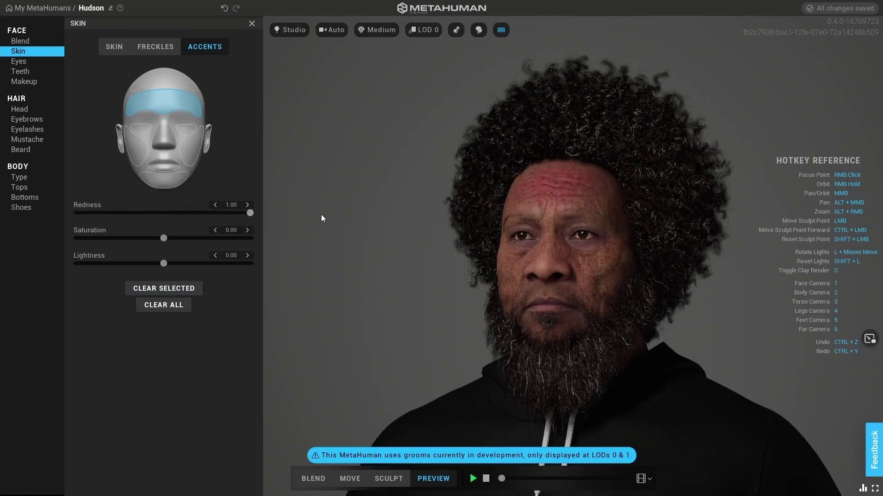
Check the chin and cheek regions, then clear the forehead accent back to 0.00.
left_click(166, 184)
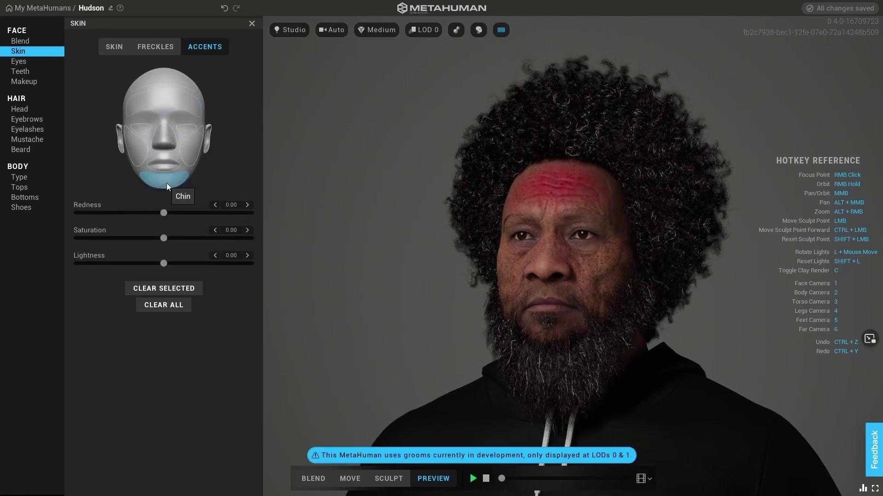
left_click(190, 150)
left_click(178, 102)
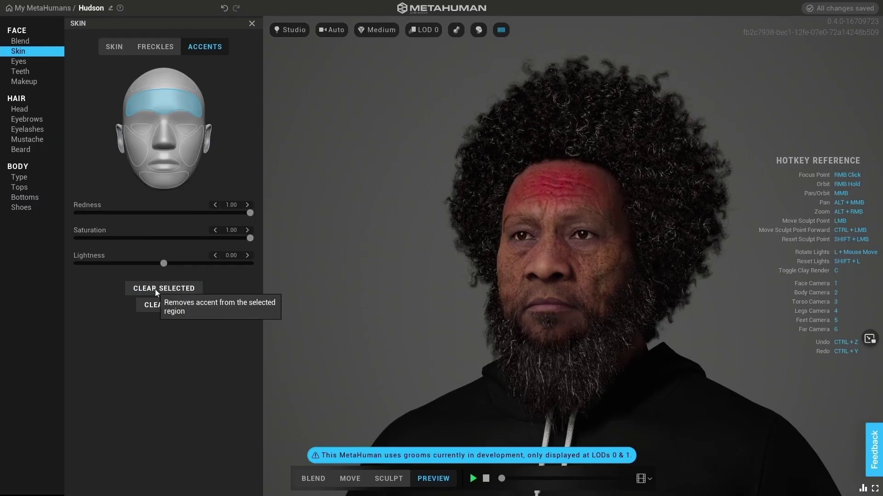
left_click(184, 287)
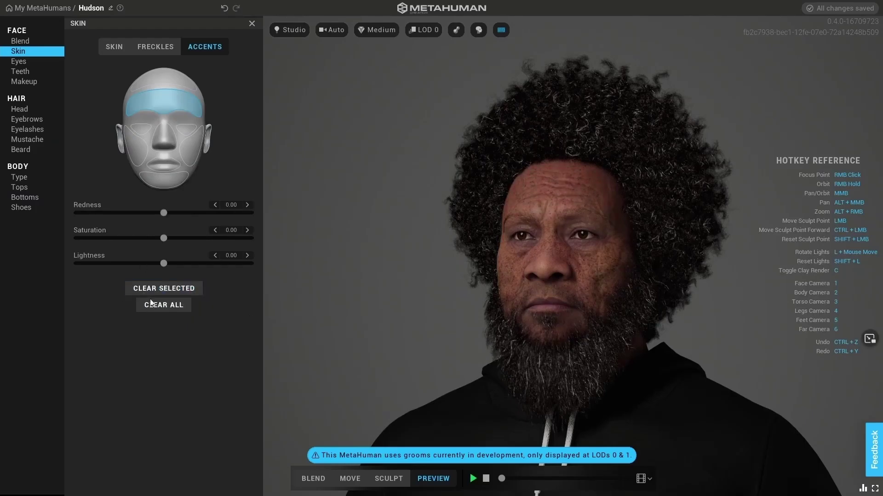
Clear accents from every face region, then look over the eye Iris and Sclera tabs.
left_click(174, 309)
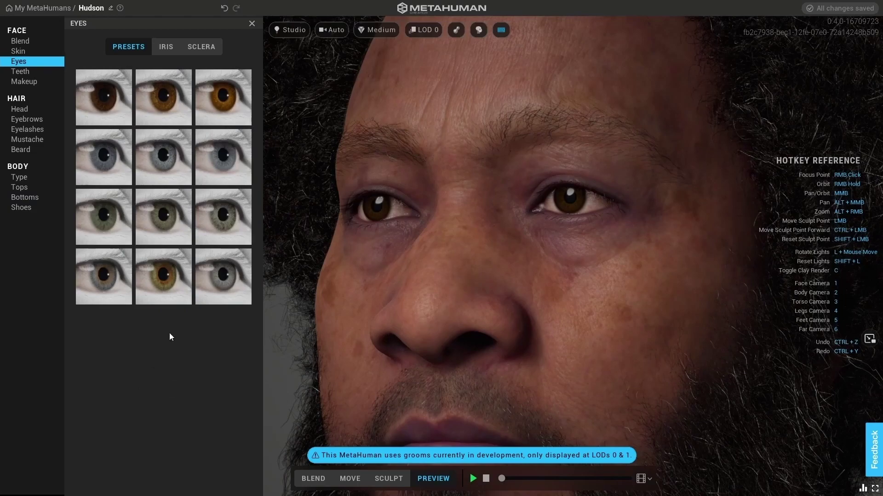
left_click(173, 51)
left_click(196, 48)
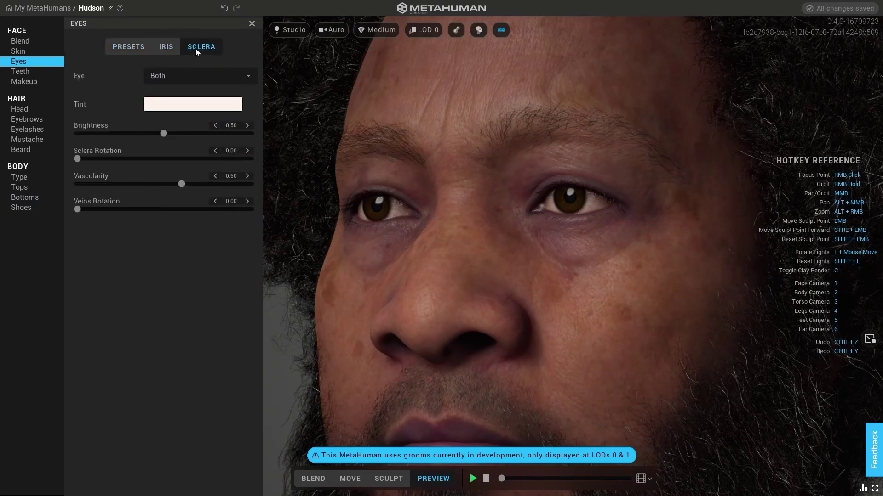
left_click(140, 48)
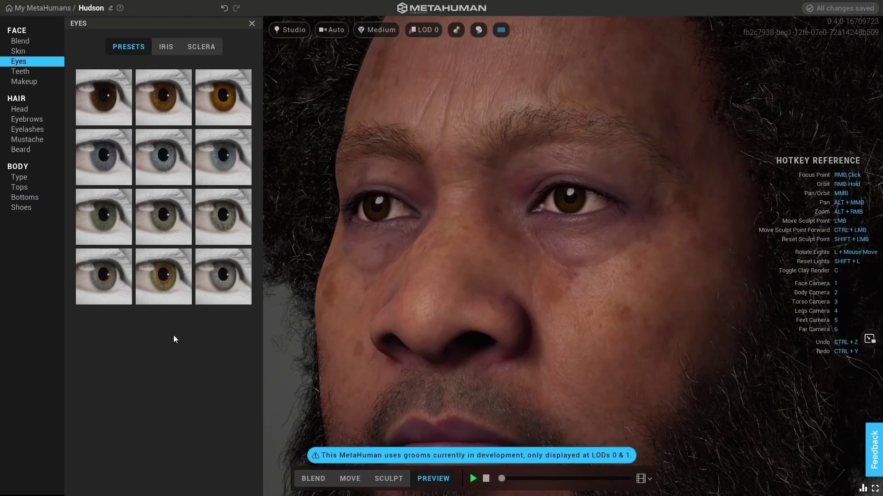
left_click(163, 48)
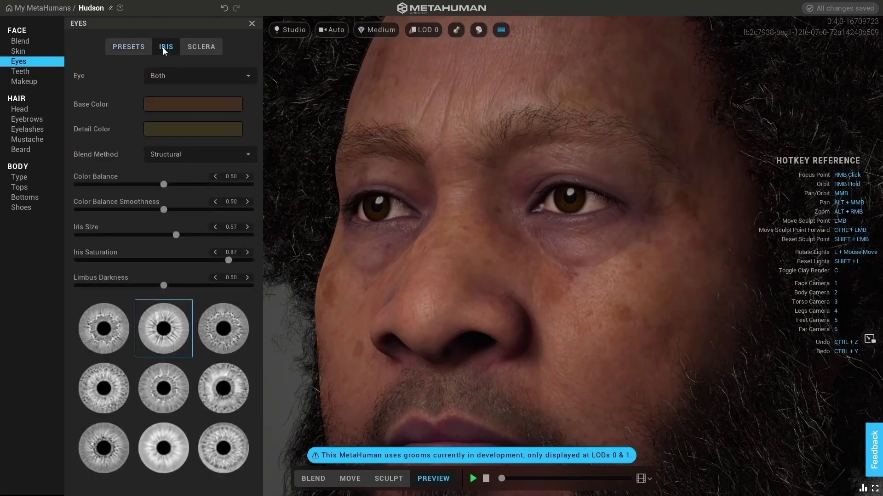
left_click(196, 46)
left_click(166, 41)
left_click(133, 49)
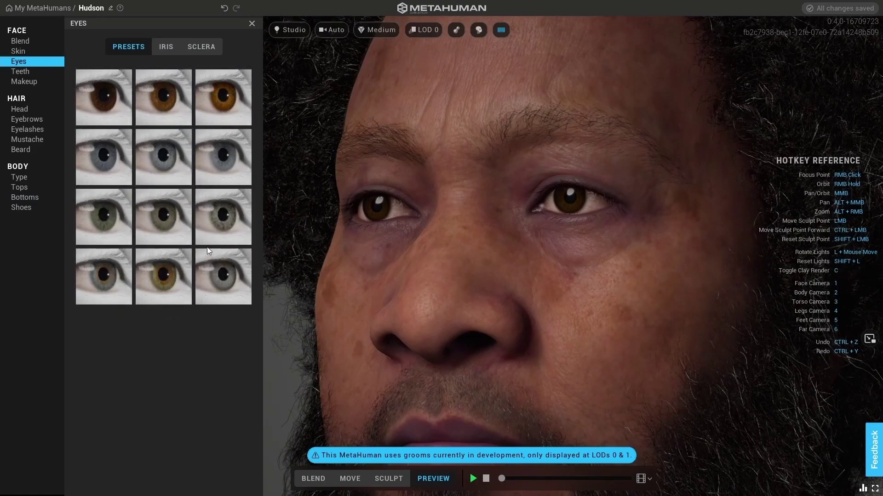
Apply the hazel-green eye Preset 011 and view it from the face camera.
left_click(162, 268)
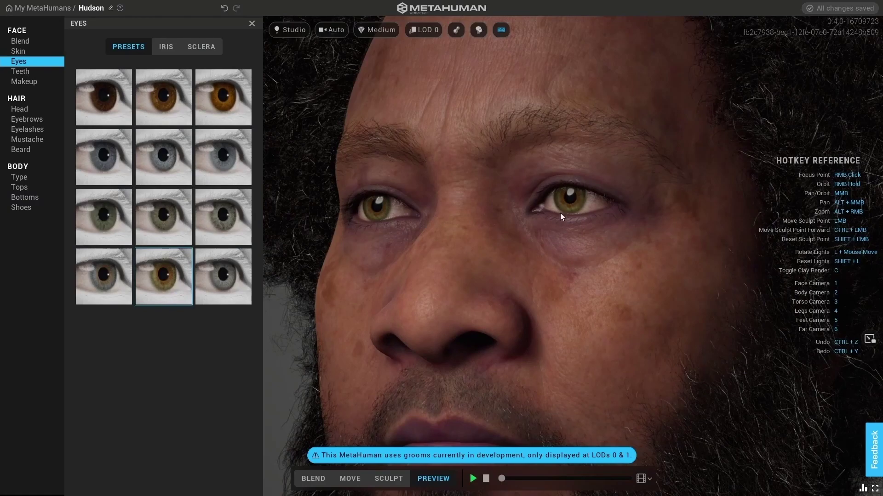
key("1")
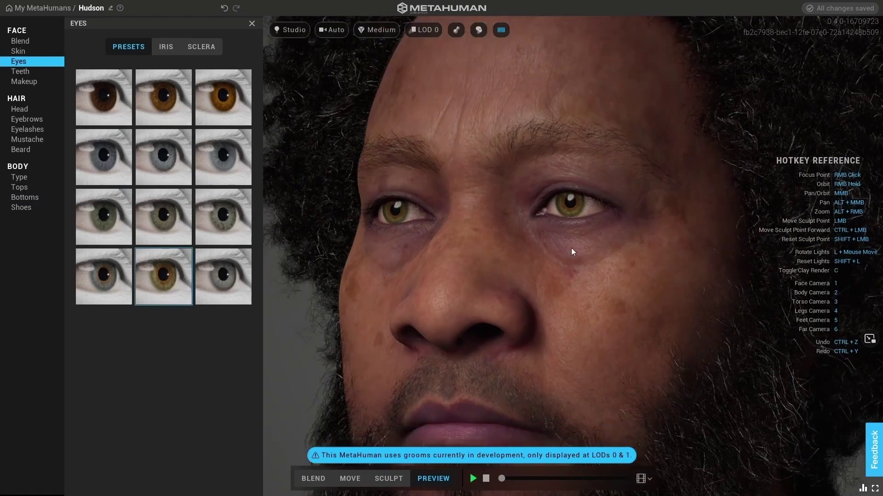
scroll(418, 178, "up", 3)
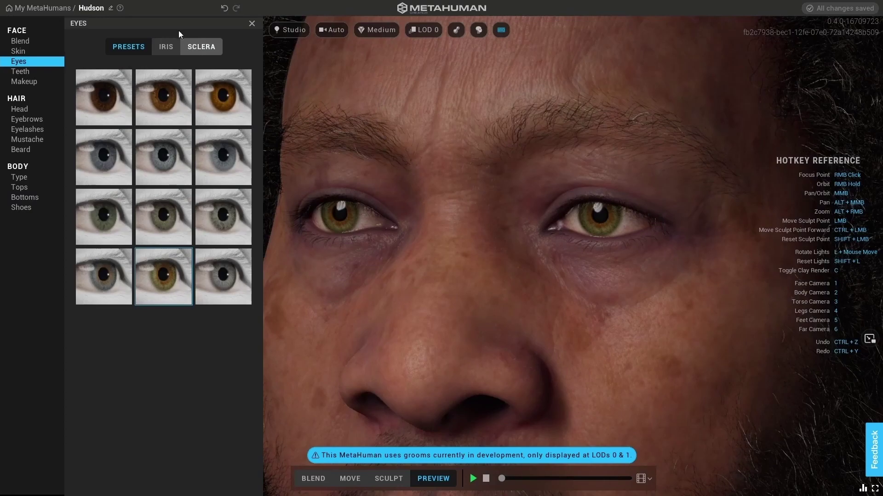
On the Iris tab, keep Both eyes as the editing target.
left_click(161, 49)
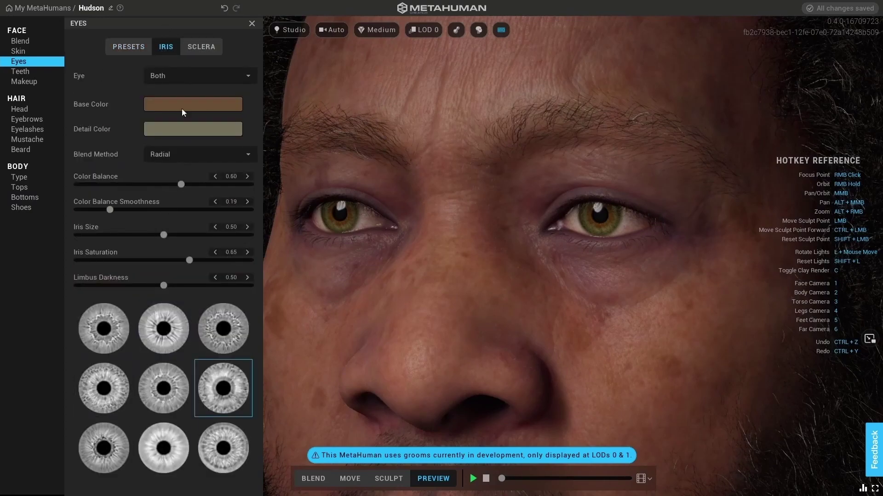
key("ctrl+z")
left_click(180, 70)
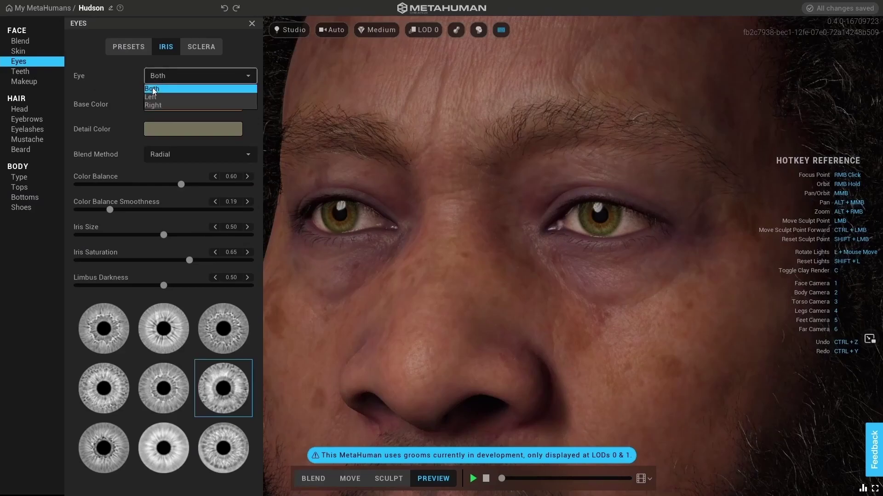
left_click(109, 76)
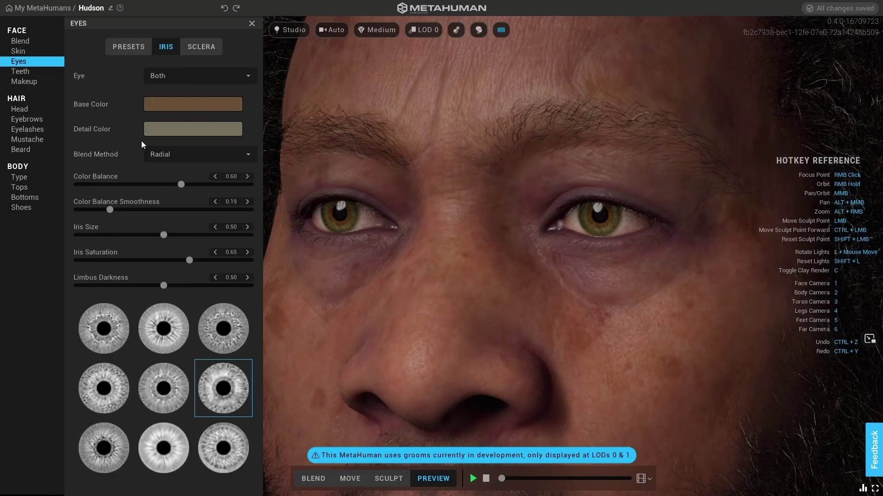
Pick a blue-grey iris Base Color and a grey-green Detail Color.
left_click(158, 105)
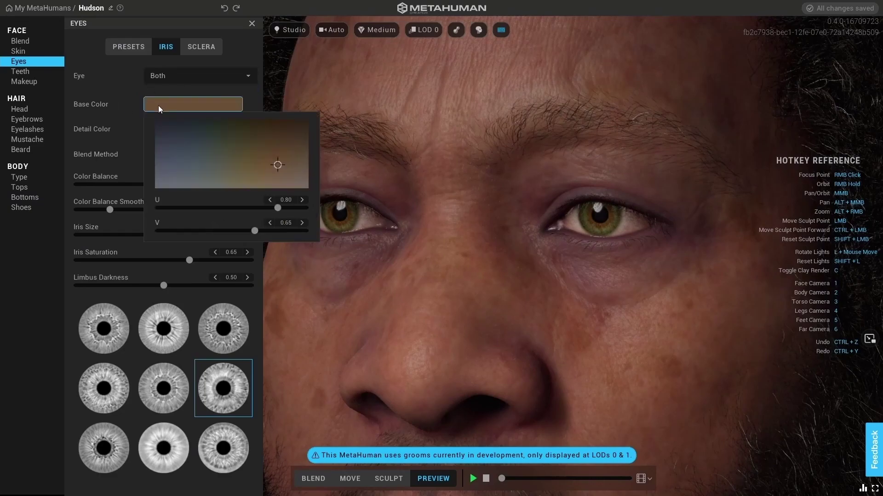
left_click_drag(244, 148, 193, 167)
left_click(178, 131)
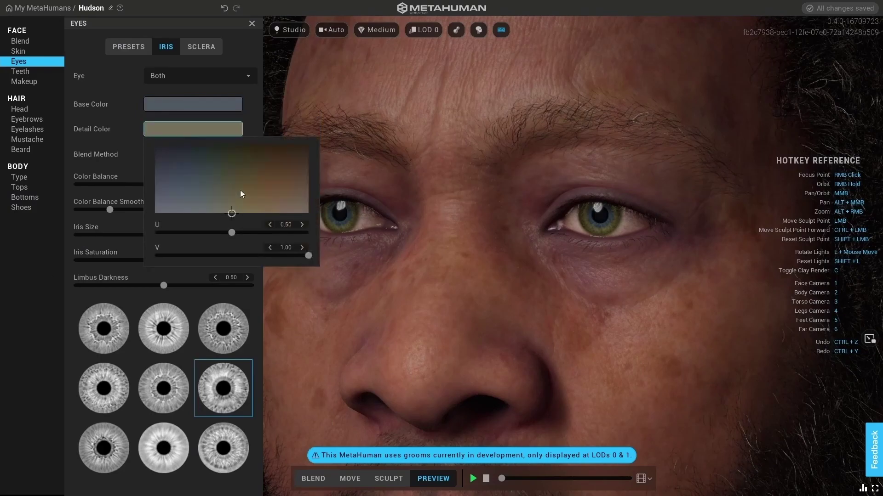
left_click_drag(240, 193, 158, 225)
left_click_drag(221, 230, 265, 209)
Compare Radial and Structural iris blend methods, settling back on Radial.
left_click(187, 159)
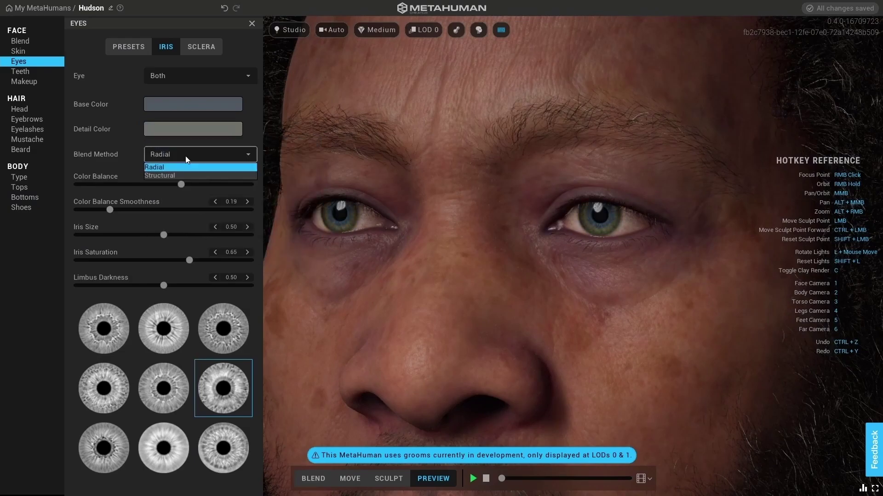
left_click(117, 154)
left_click(175, 153)
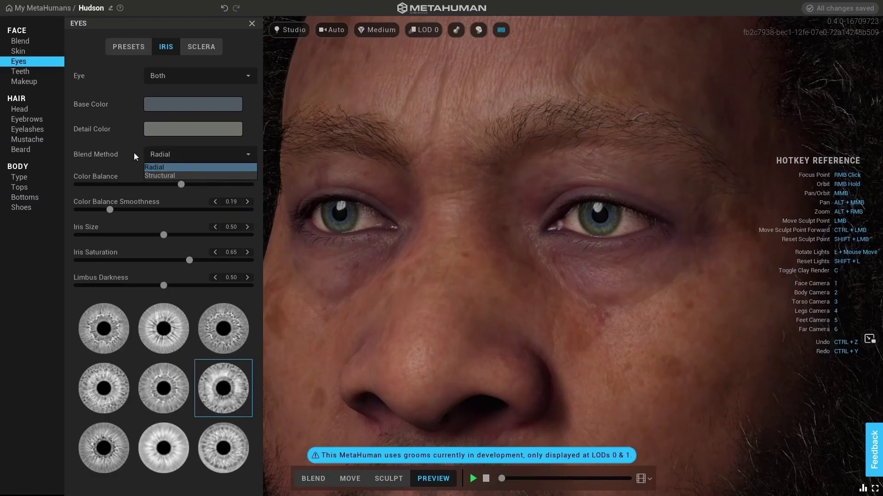
left_click(113, 156)
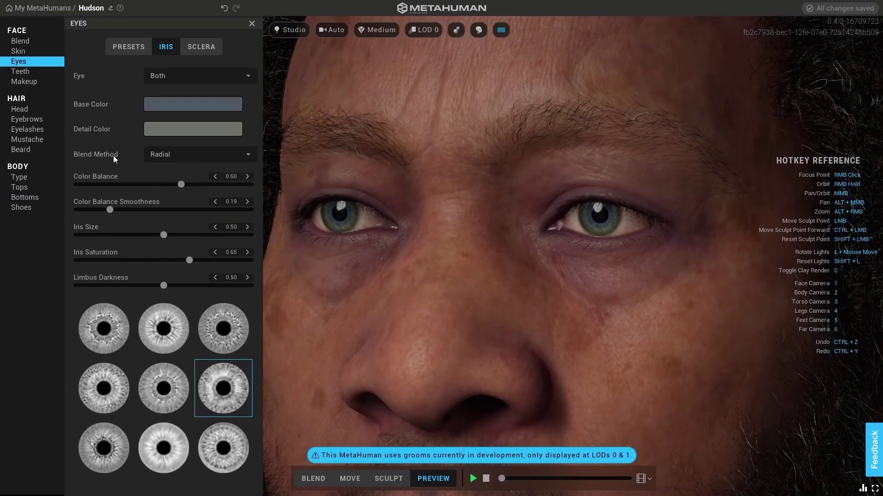
left_click(164, 155)
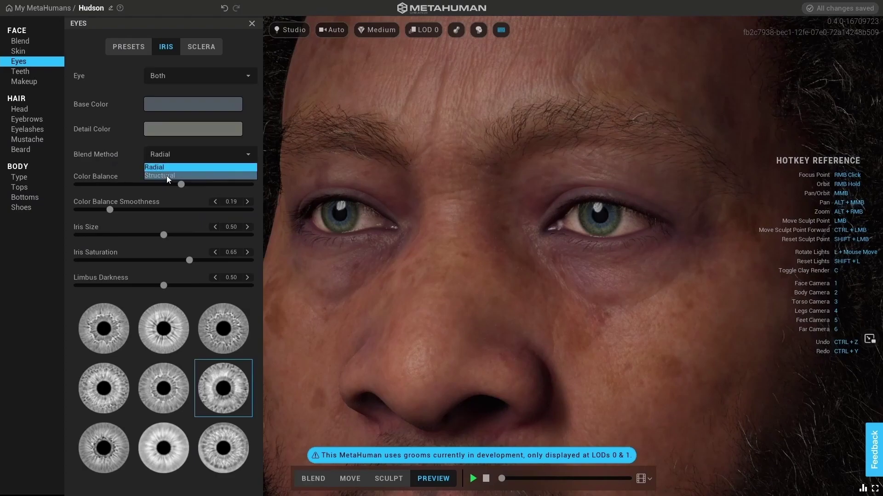
left_click(166, 176)
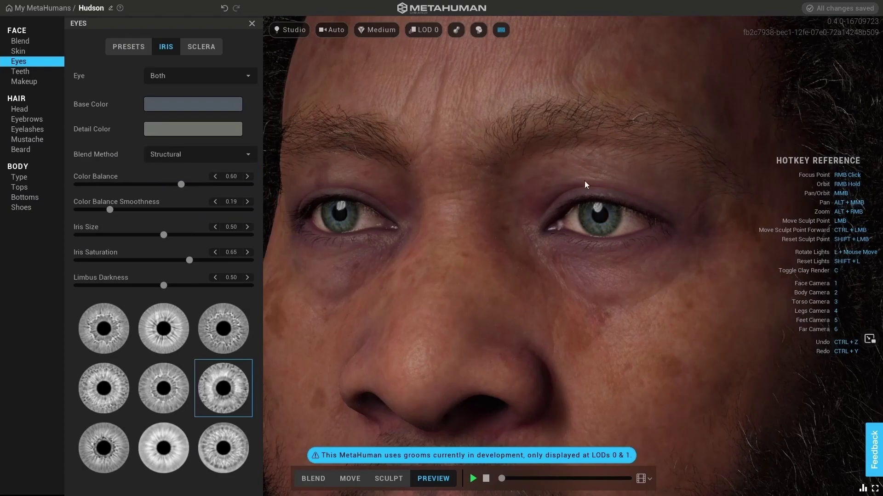
left_click(241, 156)
left_click(207, 168)
left_click(209, 155)
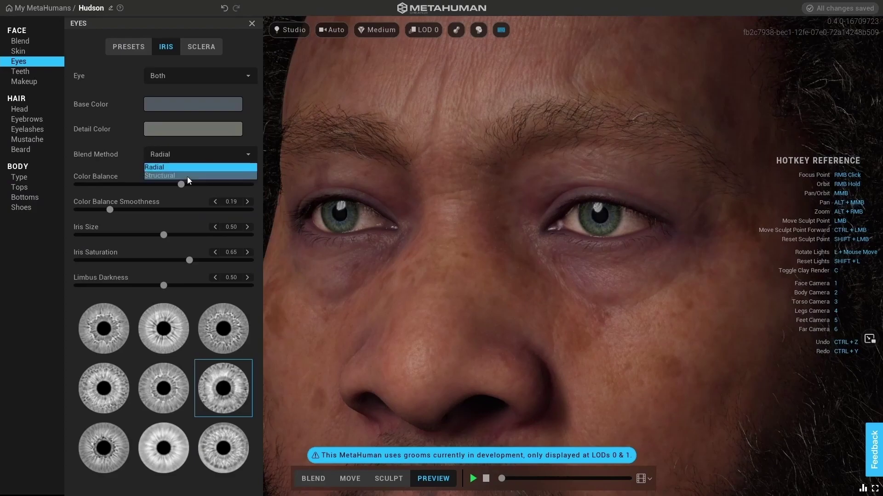
left_click(186, 176)
key("ctrl+z")
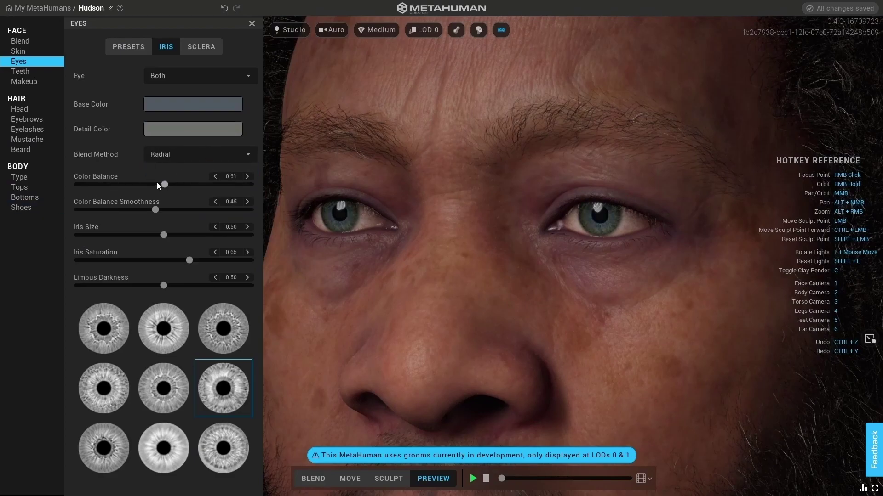
Set iris Color Balance to about 0.57 and lower the Color Balance Smoothness.
left_click_drag(165, 183, 142, 177)
left_click(147, 180)
left_click_drag(155, 211, 110, 209)
scroll(561, 224, "up", 3)
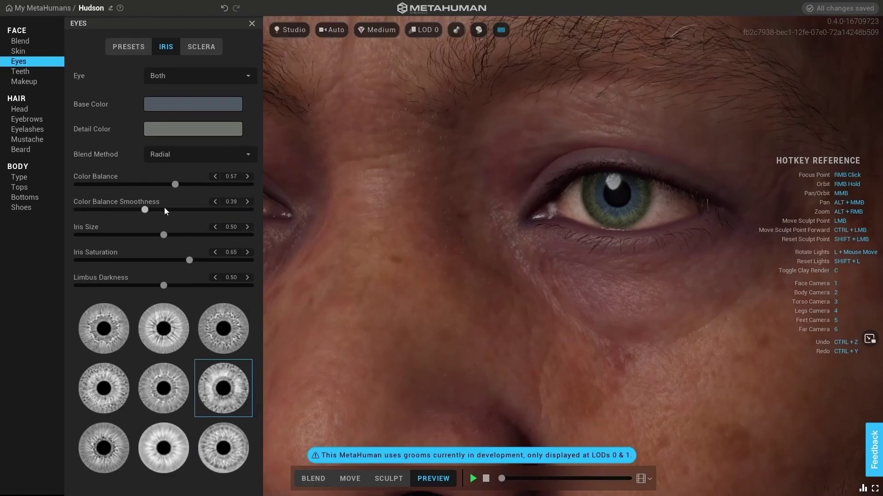
Try the Structural blend while tuning colour balance toward 0.60 and smoothness toward 0.51.
left_click_drag(165, 209, 170, 209)
left_click(182, 154)
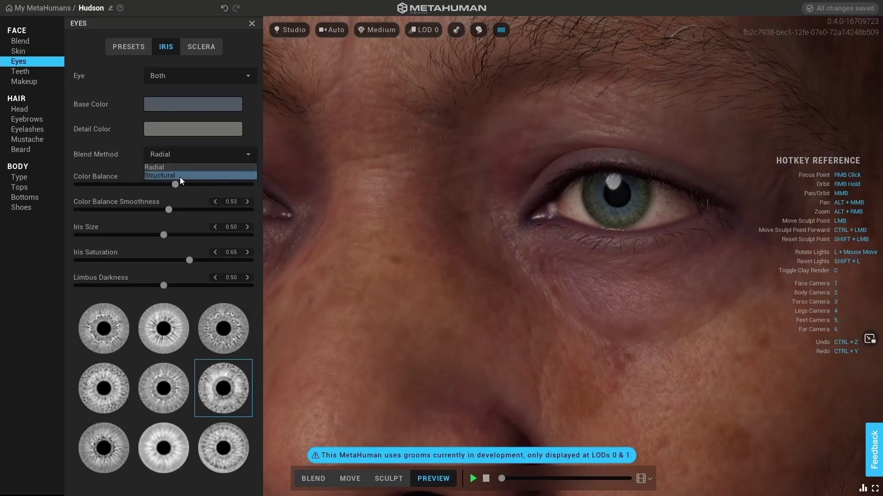
left_click(179, 176)
left_click_drag(174, 184, 148, 184)
left_click_drag(255, 188, 182, 191)
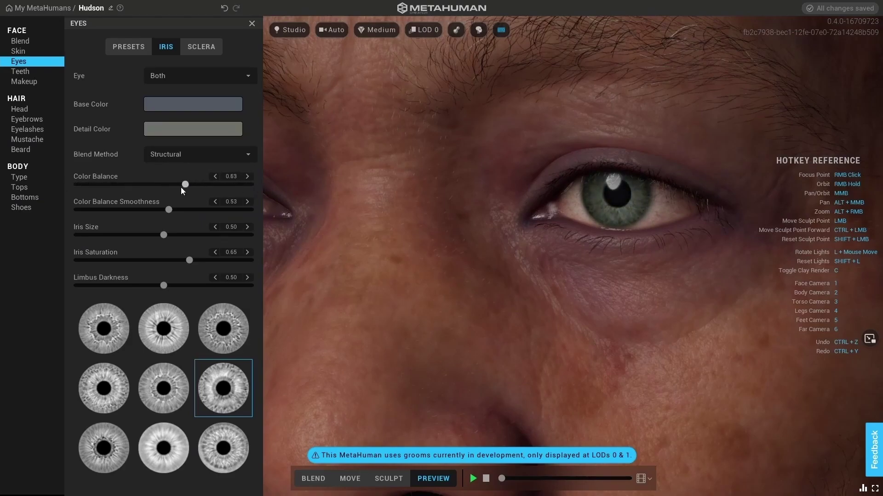
left_click_drag(268, 212, 367, 201)
left_click_drag(108, 189, 180, 195)
Return the iris blend to Radial and test Iris Size extremes, ending at 0.51.
left_click(205, 154)
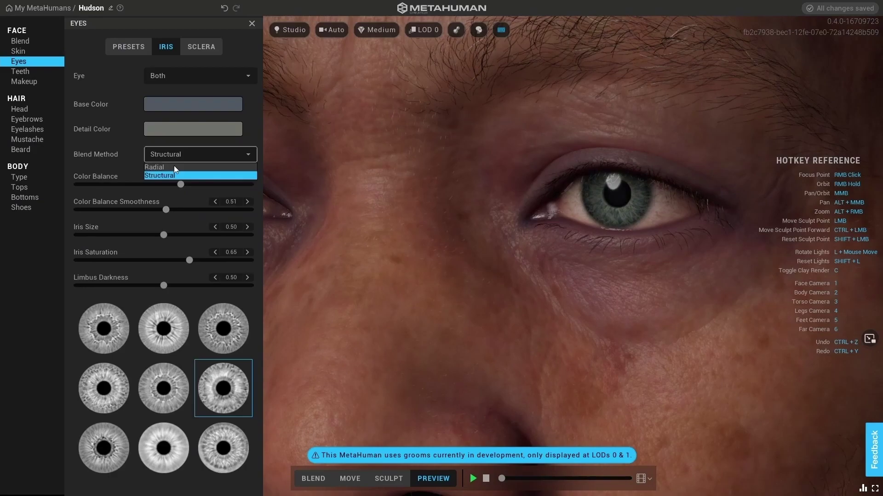
left_click(169, 167)
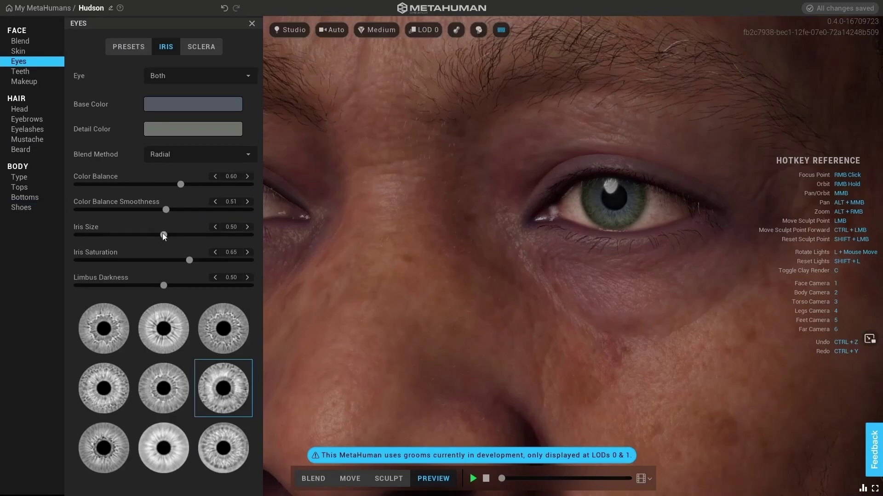
left_click_drag(214, 231, 291, 231)
mouse_move(160, 221)
left_mouse_down()
mouse_move(76, 219)
mouse_move(165, 222)
left_mouse_up()
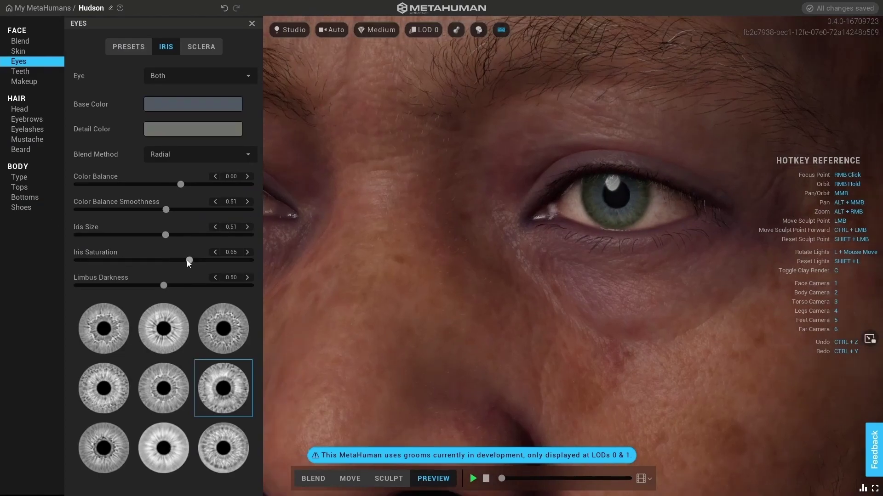
Set Iris Saturation to 0.49 and Limbus Darkness to 0.49 after testing both extremes.
left_click_drag(235, 260, 12, 253)
left_click_drag(417, 269, 420, 271)
left_click_drag(211, 260, 162, 260)
left_click_drag(165, 284, 30, 282)
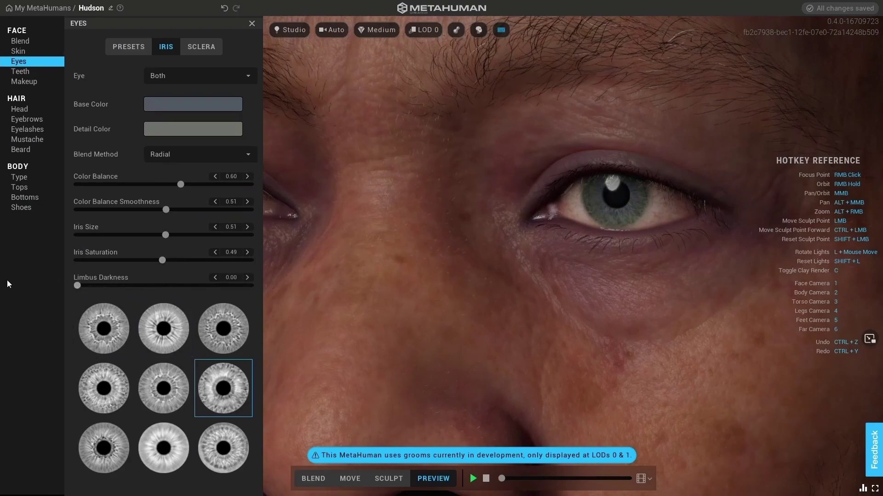
left_click_drag(14, 285, 316, 291)
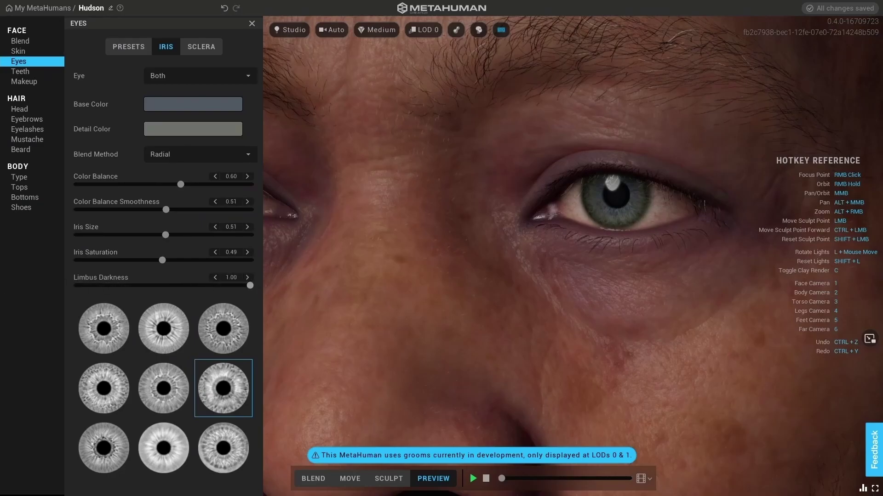
key("ctrl+z")
left_click_drag(196, 280, 162, 280)
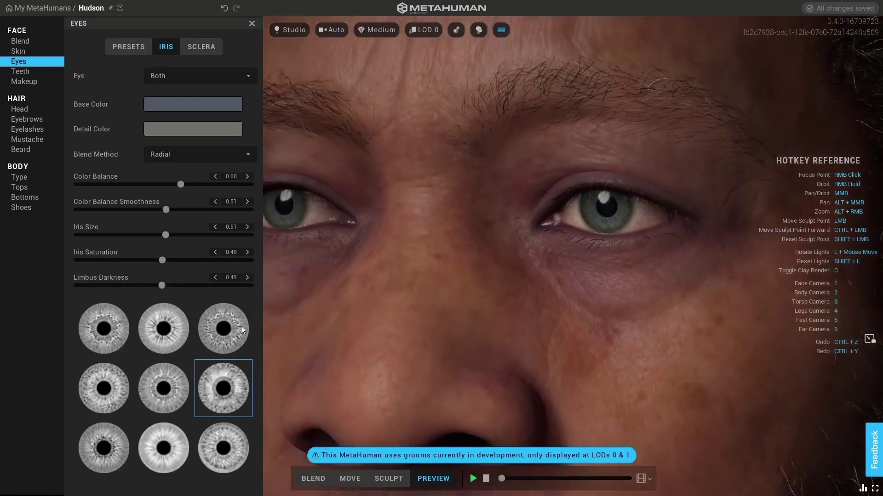
Compare iris patterns up close on the right eye and apply the third pattern.
right_click(622, 195)
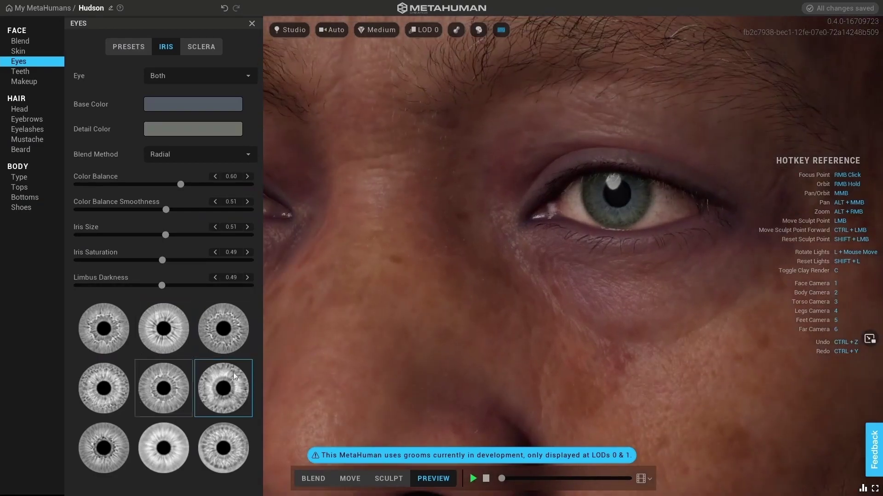
left_click(109, 324)
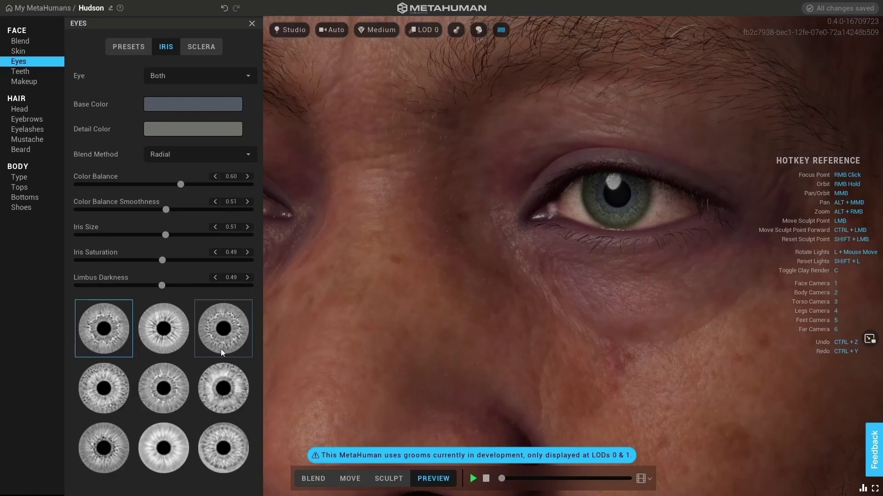
left_click(222, 385)
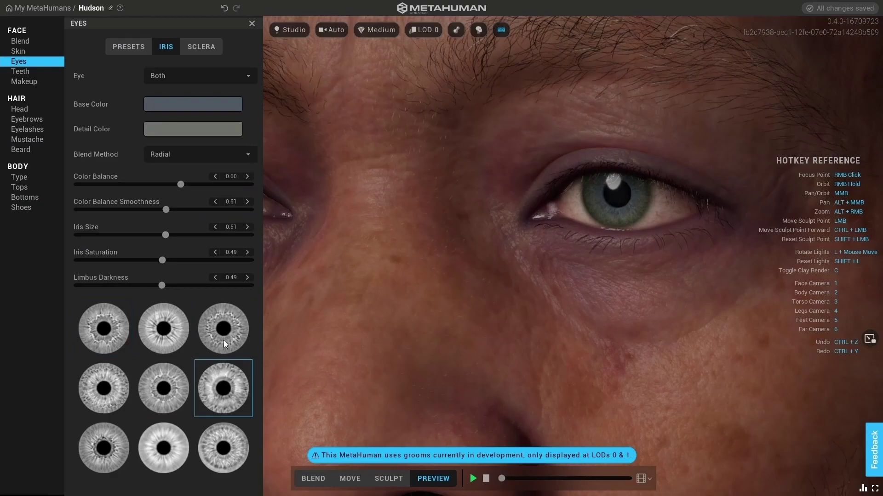
left_click(223, 318)
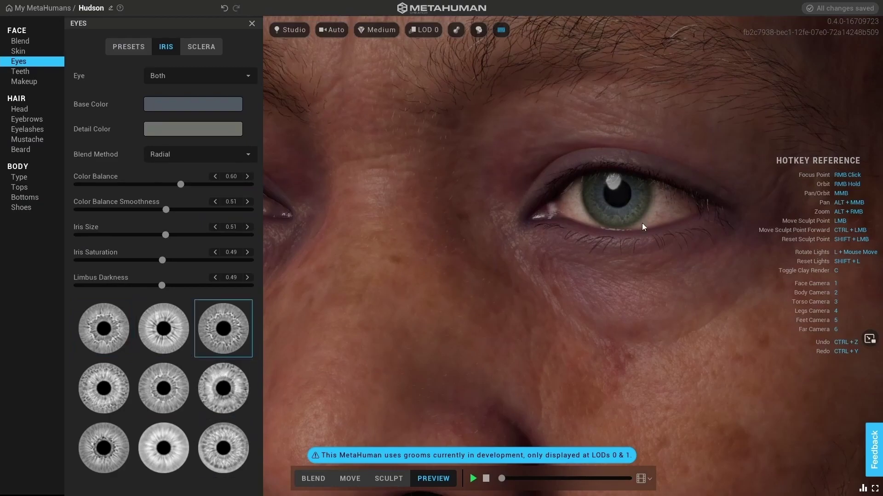
key("1")
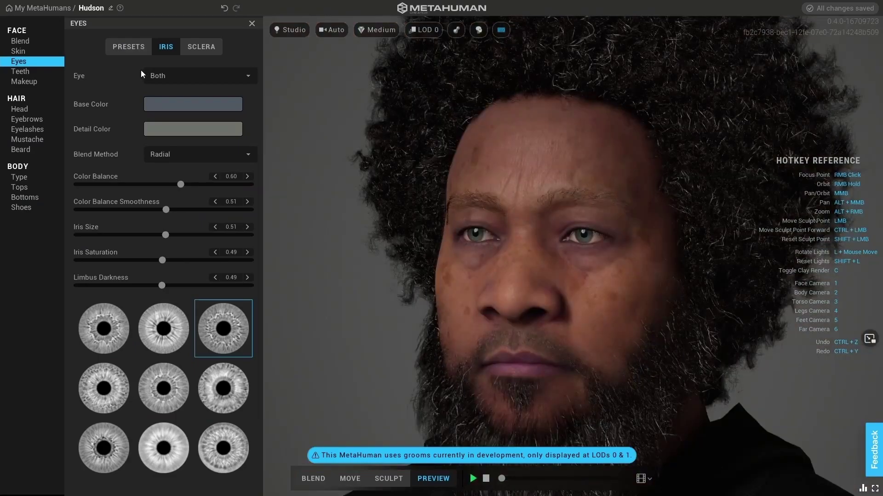
Open the Sclera settings with Both eyes as the editing target.
left_click(200, 47)
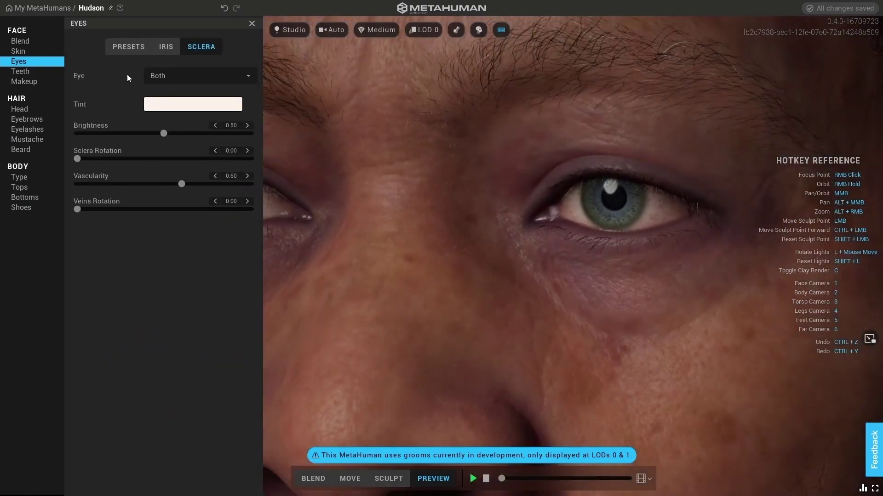
left_click(183, 75)
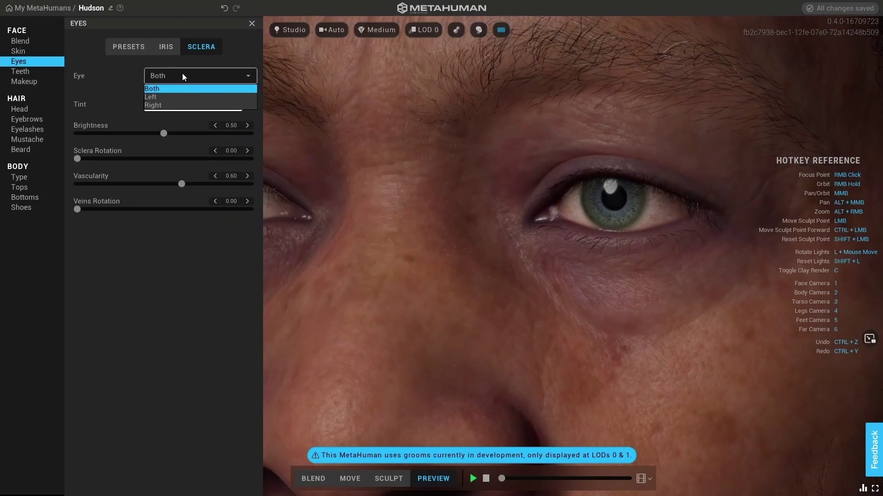
left_click(182, 73)
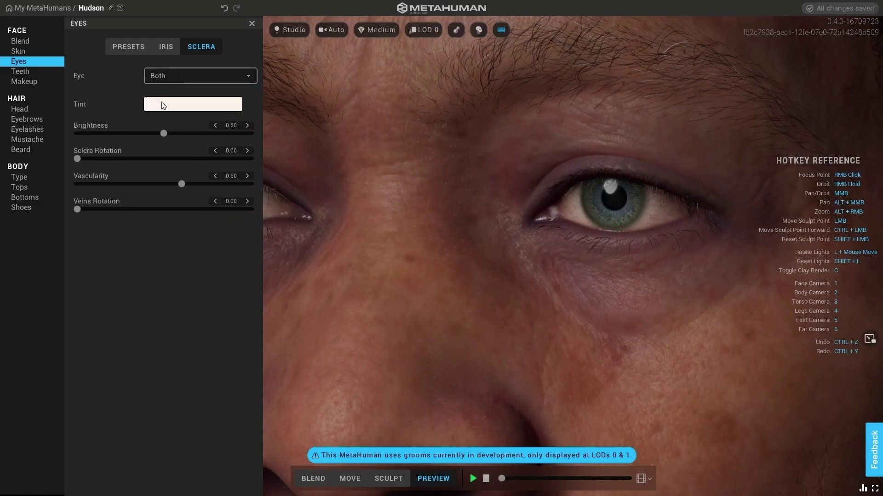
Tint the eye whites pale pink; set brightness 0.49, rotation 0.49, vascularity 0.51.
left_click(175, 105)
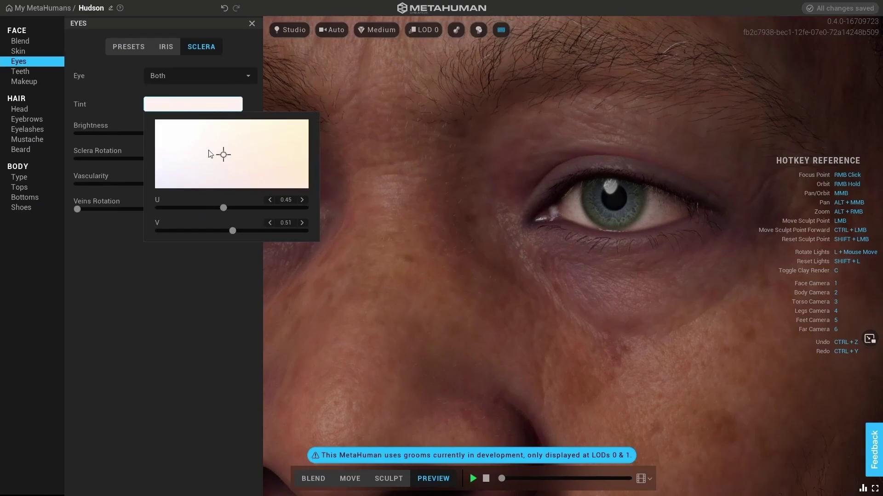
left_click(225, 165)
mouse_move(224, 206)
left_mouse_down()
mouse_move(359, 206)
mouse_move(362, 163)
mouse_move(347, 107)
mouse_move(214, 87)
left_mouse_up()
left_click(214, 86)
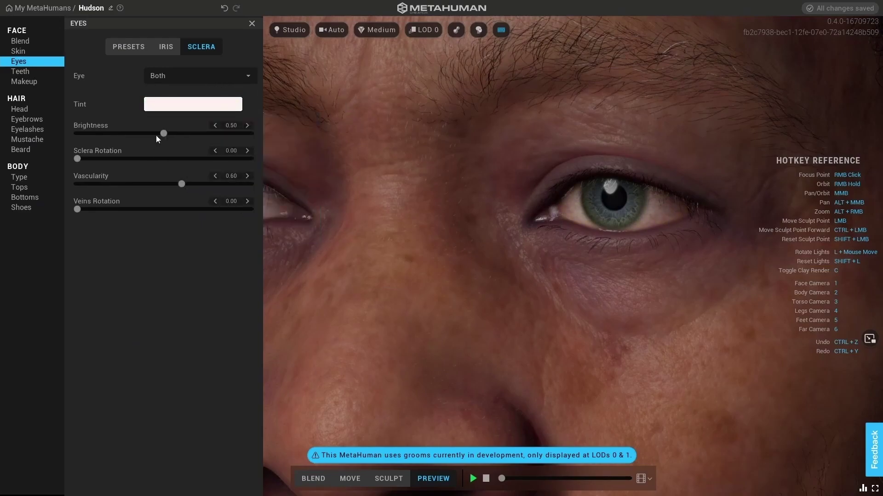
mouse_move(161, 134)
left_mouse_down()
mouse_move(174, 134)
mouse_move(161, 134)
left_mouse_up()
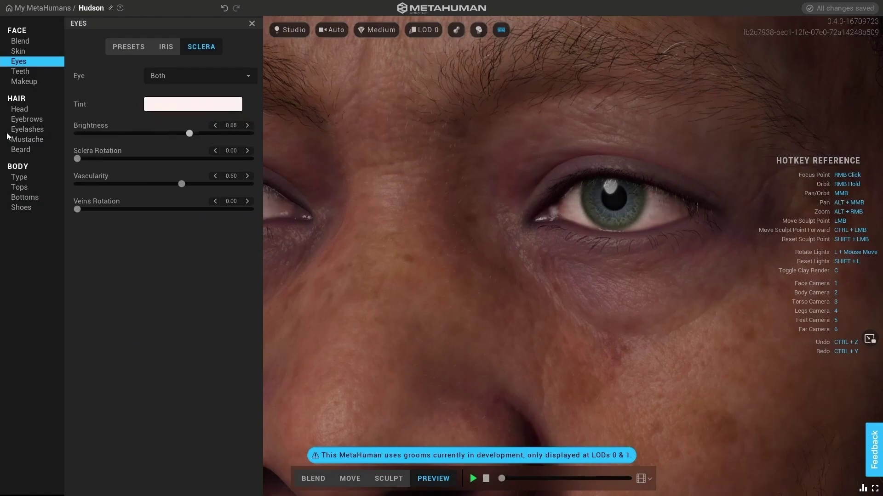
left_click_drag(182, 184, 165, 184)
left_click_drag(77, 159, 161, 160)
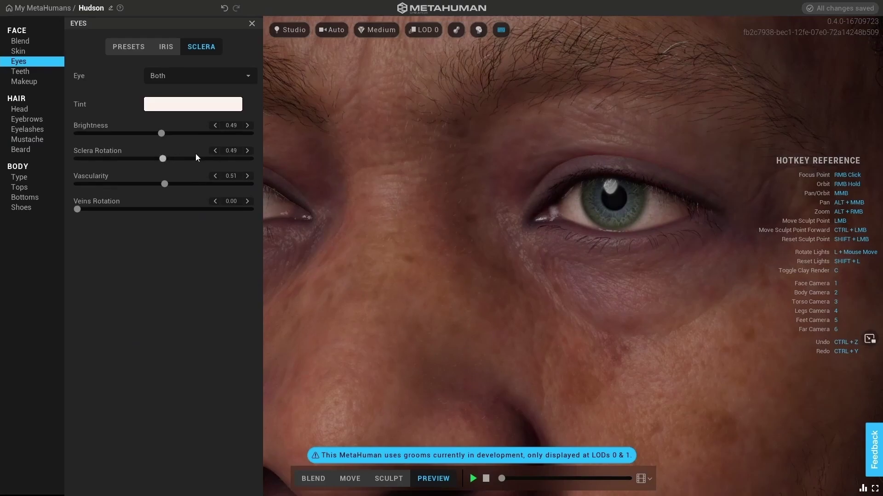
Set Sclera Rotation 0.52 and Veins Rotation 0.31, then settle Vascularity near 0.53 after testing extremes.
left_click_drag(197, 158, 173, 158)
left_click_drag(112, 207, 116, 206)
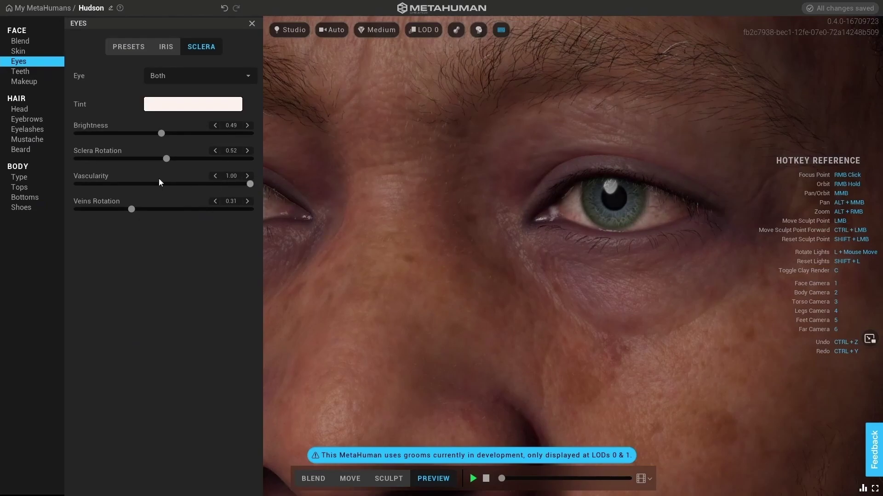
left_click_drag(163, 184, 77, 184)
left_click_drag(165, 184, 335, 185)
left_click_drag(250, 184, 55, 190)
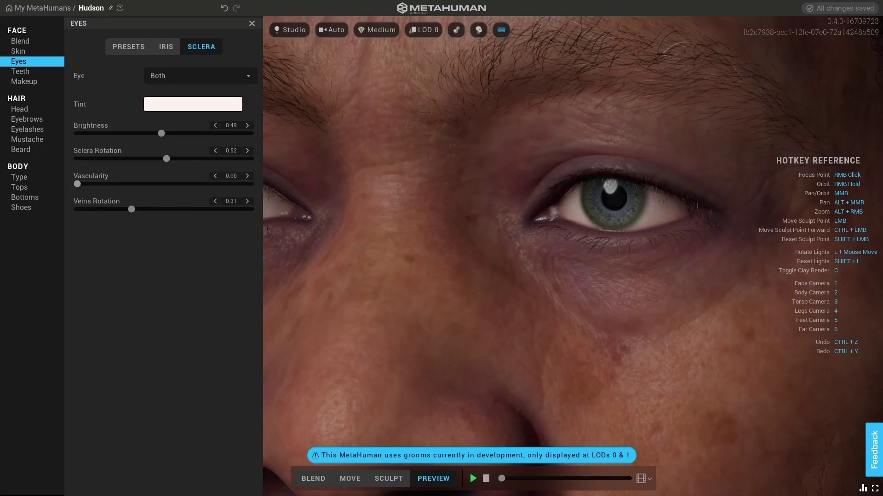
left_click_drag(117, 191, 172, 186)
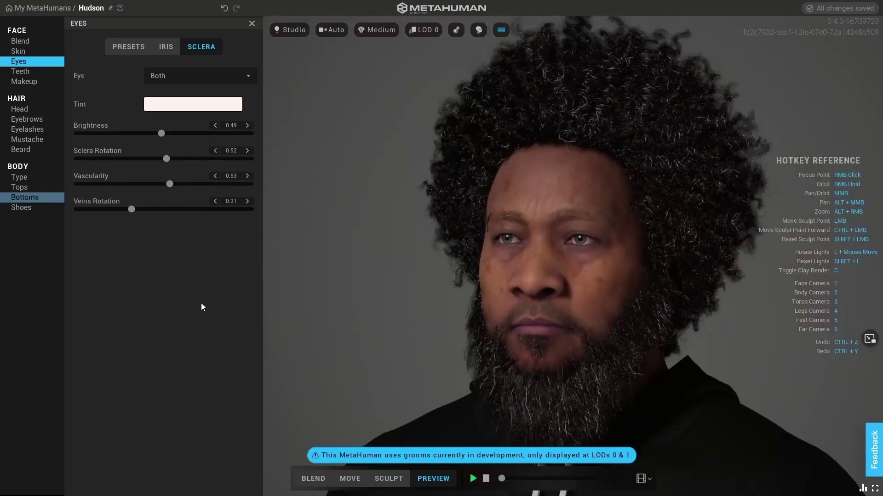
left_click(26, 72)
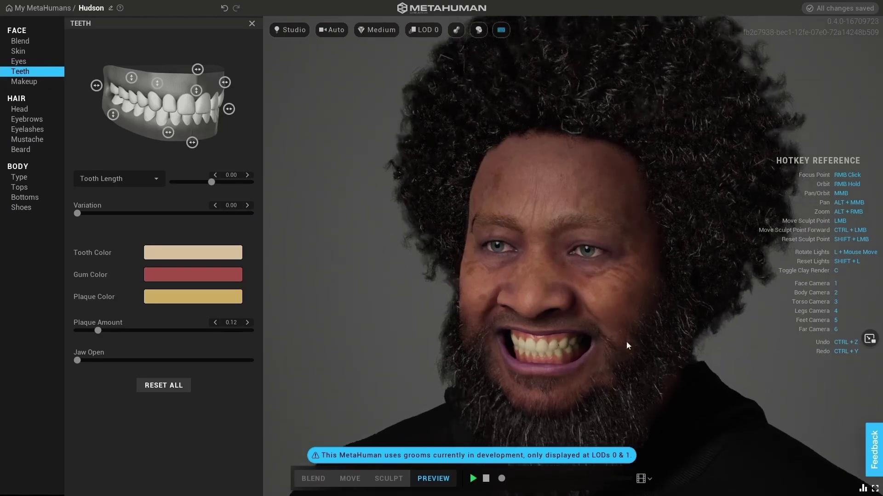
middle_click_drag(626, 341, 545, 181)
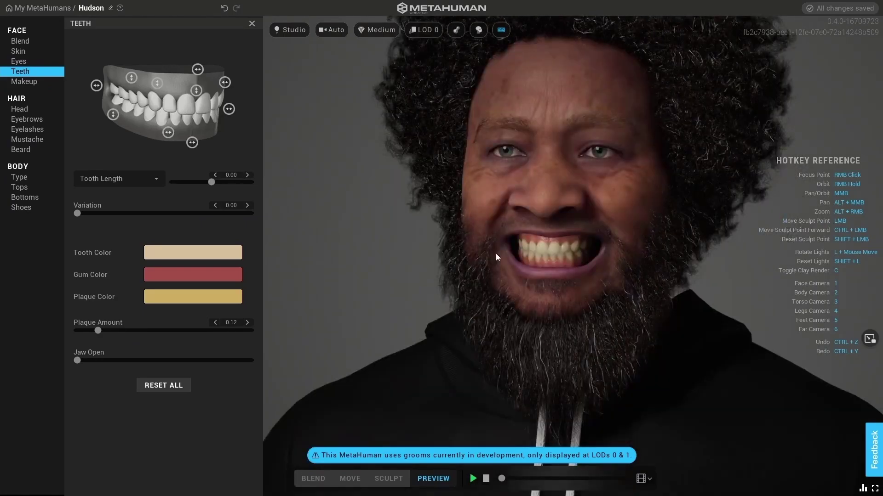
right_click(555, 247)
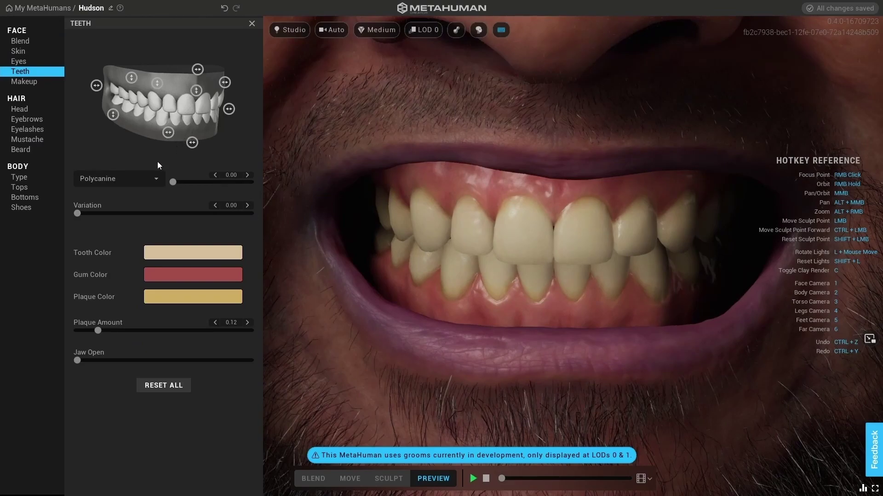
left_click(156, 180)
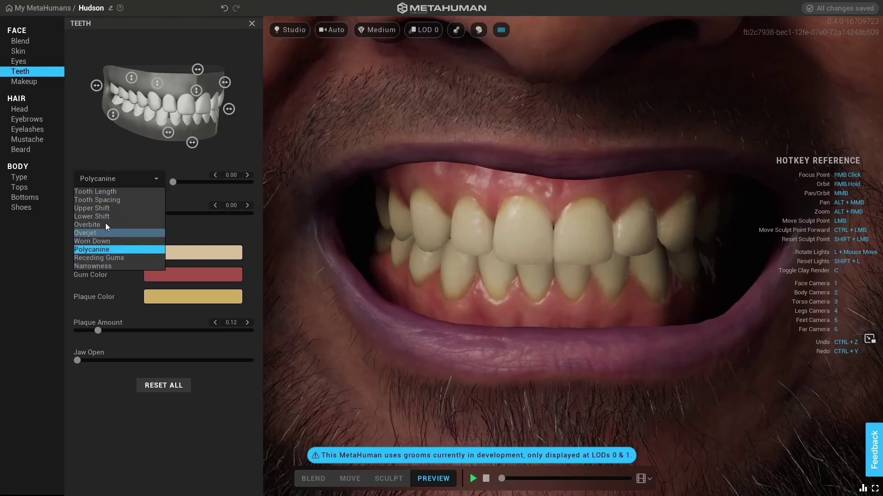
left_click(100, 156)
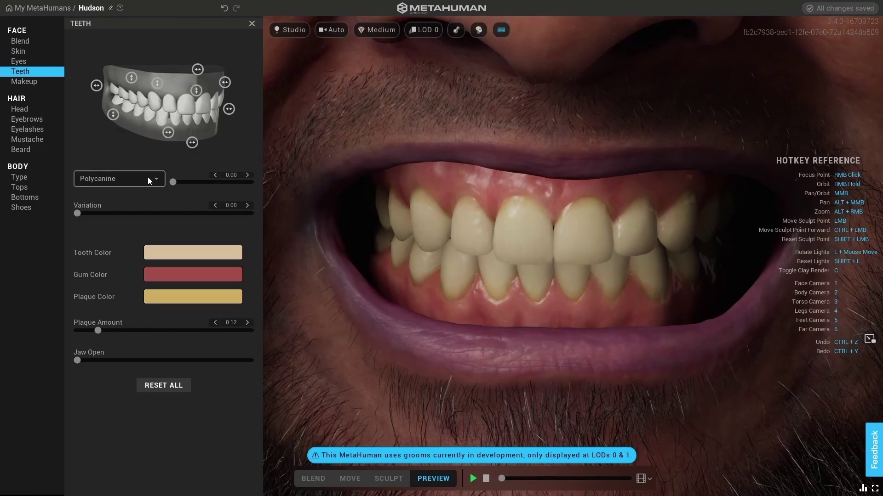
Raise Hudson's Polycanine to 1.00 and reset tooth Variation back to 0.00.
left_click_drag(173, 182, 106, 178)
left_click_drag(210, 175, 307, 175)
left_click_drag(223, 177, 387, 176)
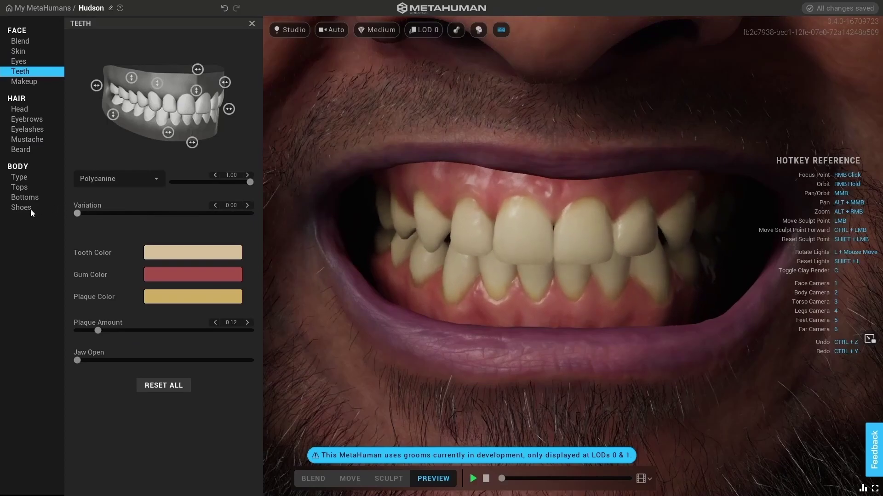
left_click_drag(78, 212, 191, 211)
double_click(197, 211)
Switch the tooth shape parameter list to Tooth Spacing.
left_click(120, 178)
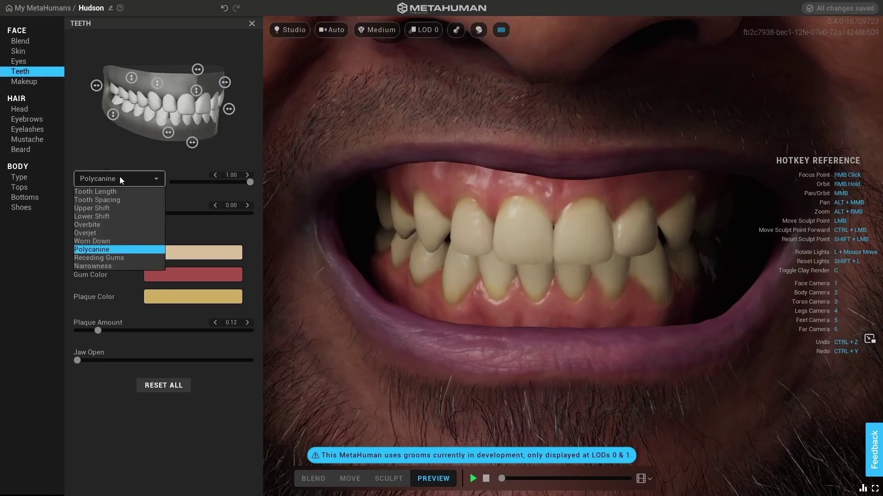
left_click(94, 200)
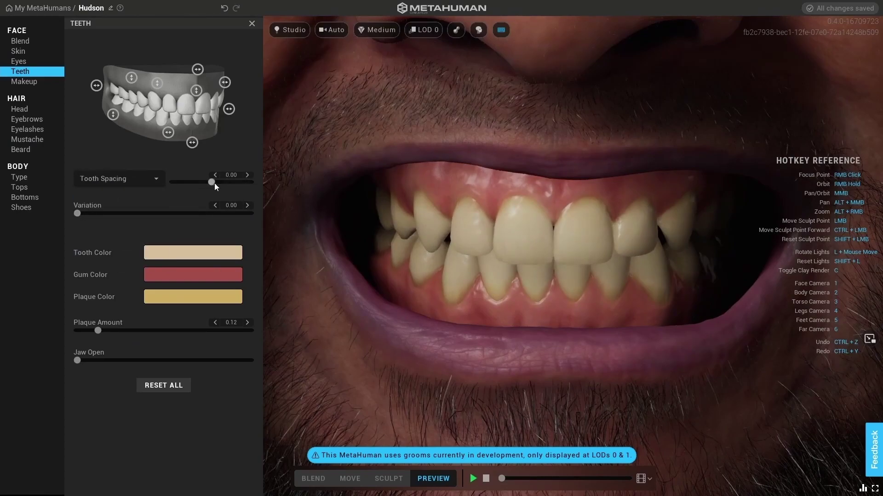
scroll(117, 181, "down", 1)
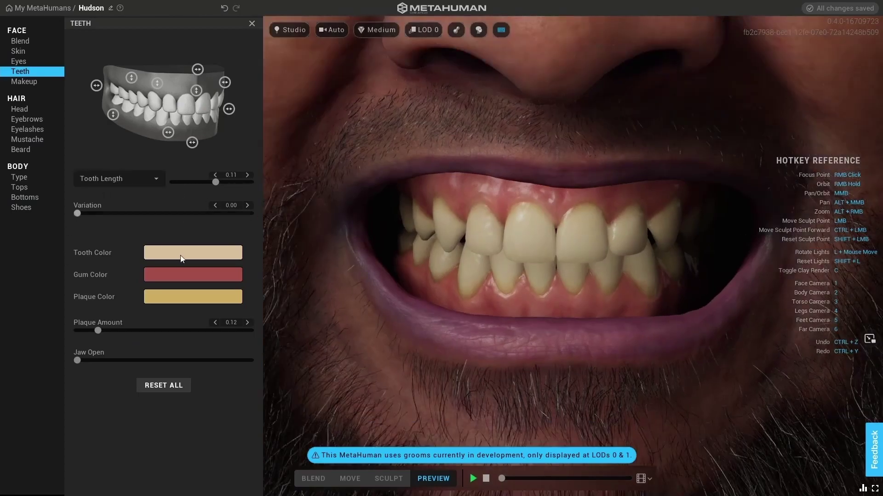
Lighten Hudson's tooth colour and adjust his gum colour.
left_click(180, 254)
left_click_drag(207, 292, 224, 338)
left_click(197, 277)
Drop Plaque Amount to 0 and open the jaw to view the teeth from the side.
left_click(193, 297)
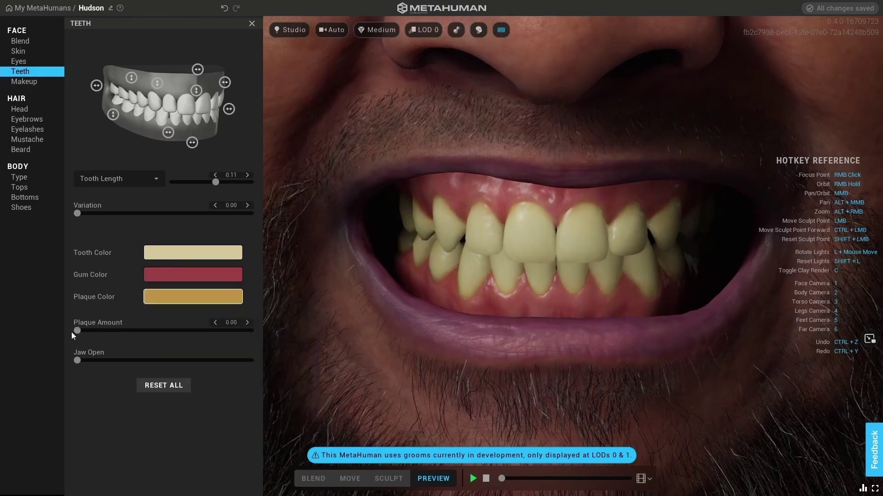
left_click_drag(98, 331, 36, 324)
left_click_drag(92, 363, 168, 362)
right_click_drag(550, 228, 483, 230)
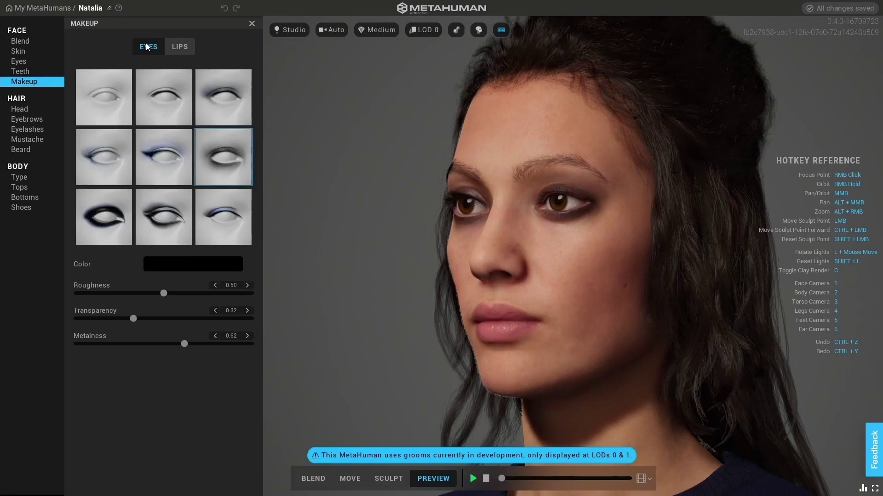
Preview Cat Eye, Dramatic Smudge, Classic Bar and Thin Liner, then apply the winged liner at roughness 0.45.
left_click(154, 157)
left_click(104, 204)
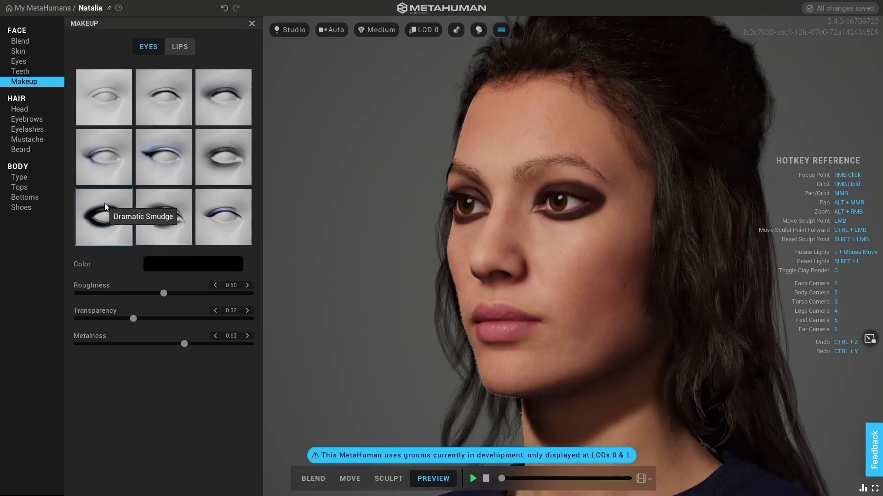
left_click(228, 208)
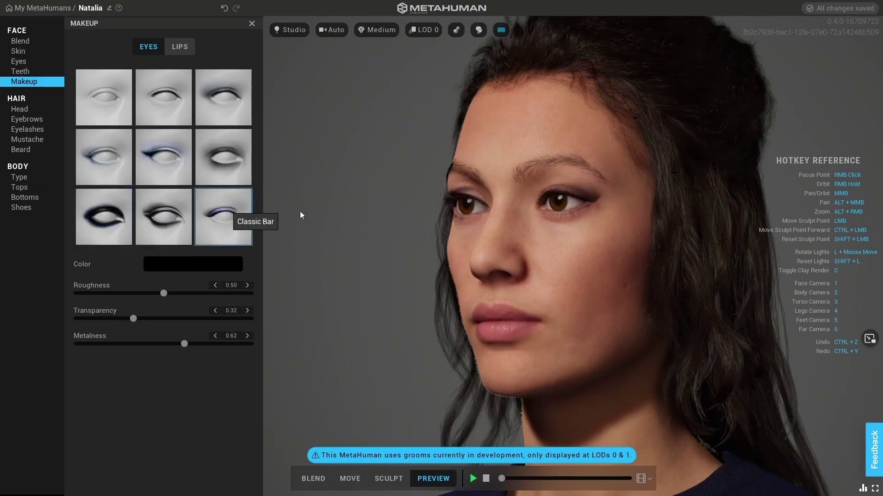
left_click(186, 93)
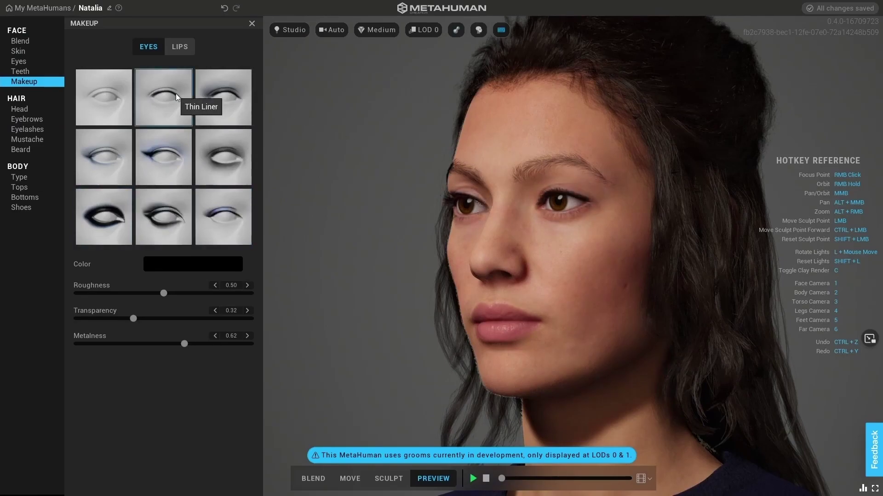
right_click_drag(404, 192, 510, 162)
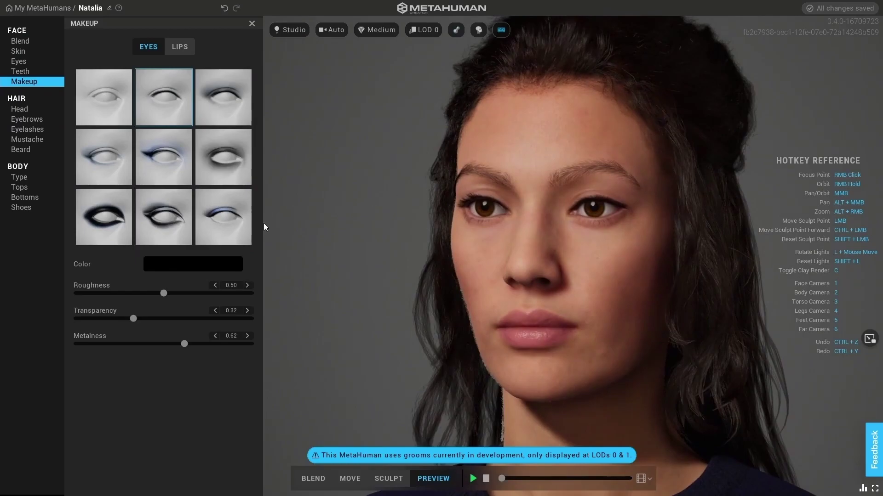
left_click(164, 158)
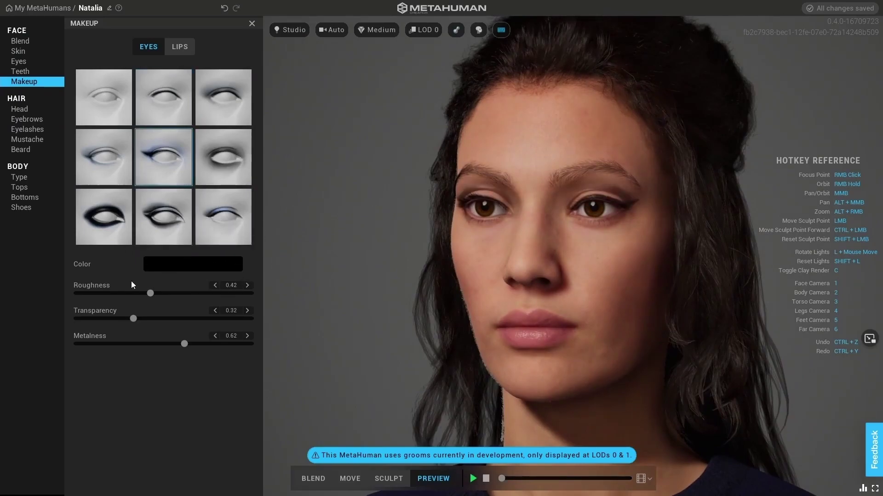
left_click(156, 293)
Set Natalia's eye makeup Transparency to 0.00 and Metalness to 1.00.
left_click_drag(133, 318, 269, 302)
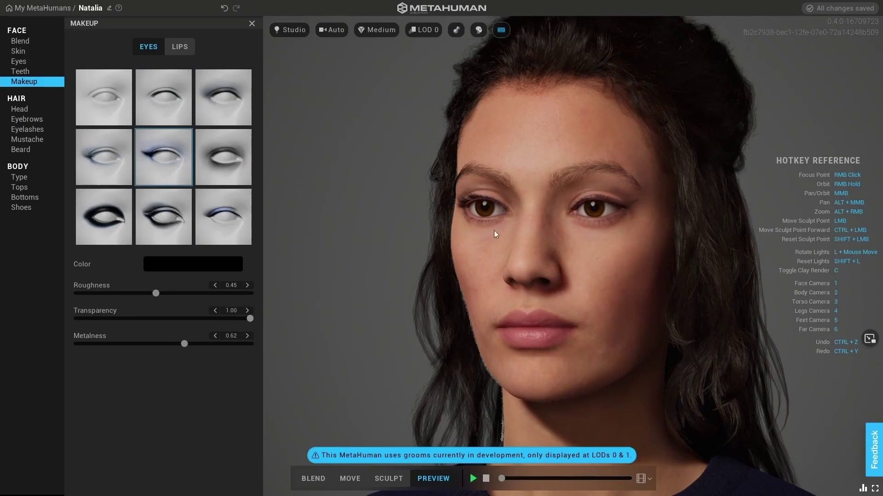
left_click_drag(213, 318, 75, 319)
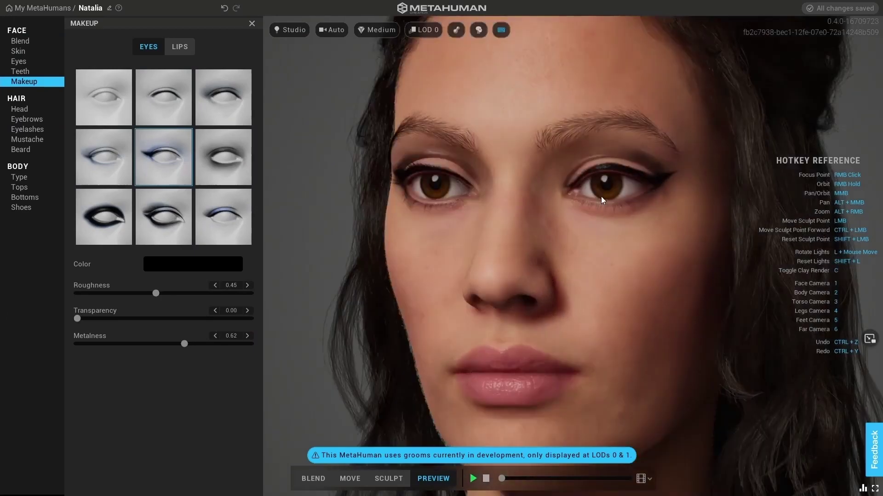
key("ctrl+z")
right_click_drag(600, 197, 503, 195)
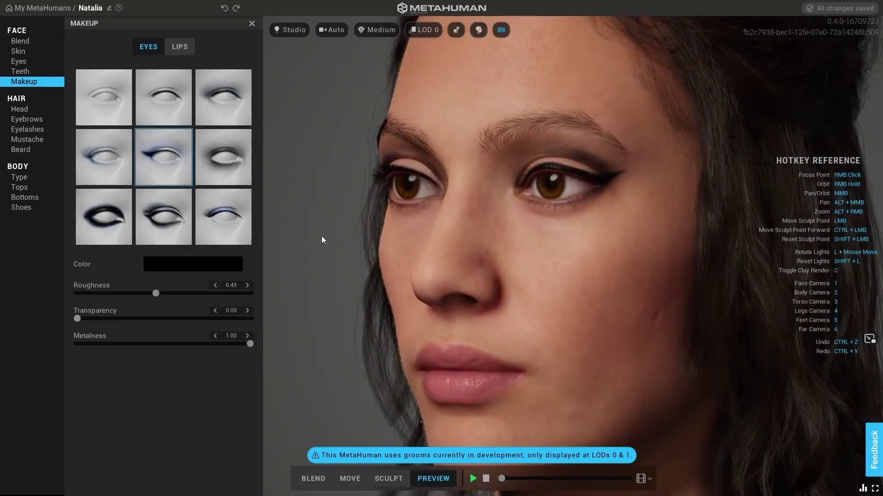
Colour the eye makeup golden yellow-orange and check the metallic look from several angles.
left_click(196, 266)
left_click_drag(224, 317, 166, 323)
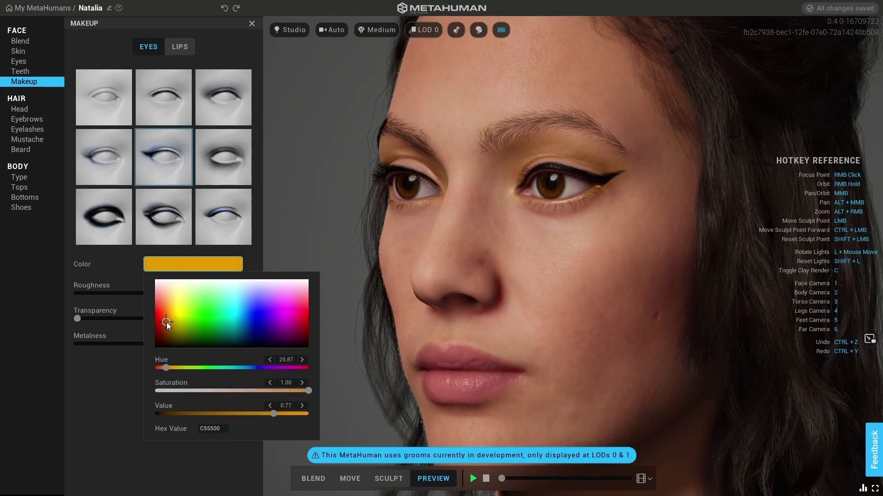
left_click(123, 377)
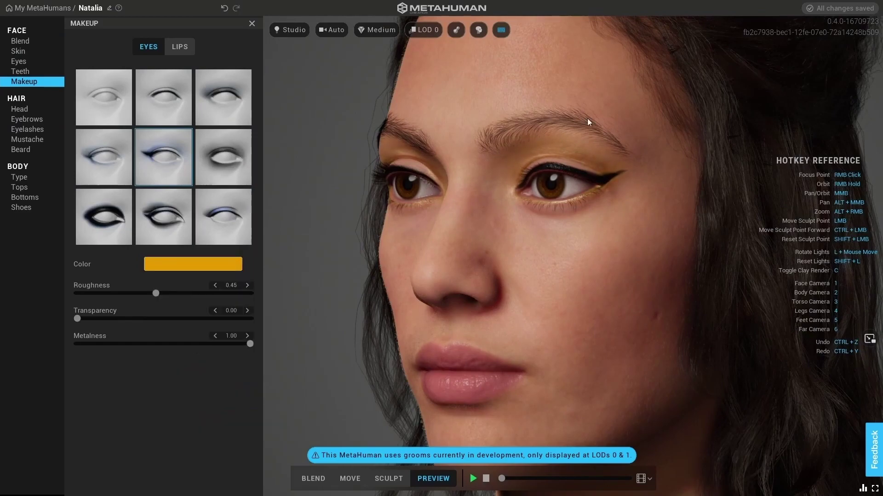
right_click_drag(586, 117, 497, 74)
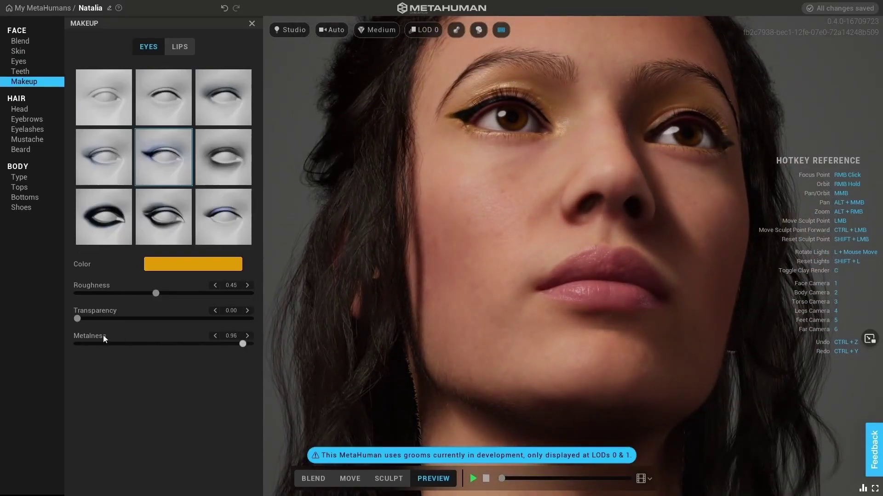
left_click_drag(103, 336, 26, 335)
right_click_drag(543, 204, 456, 229)
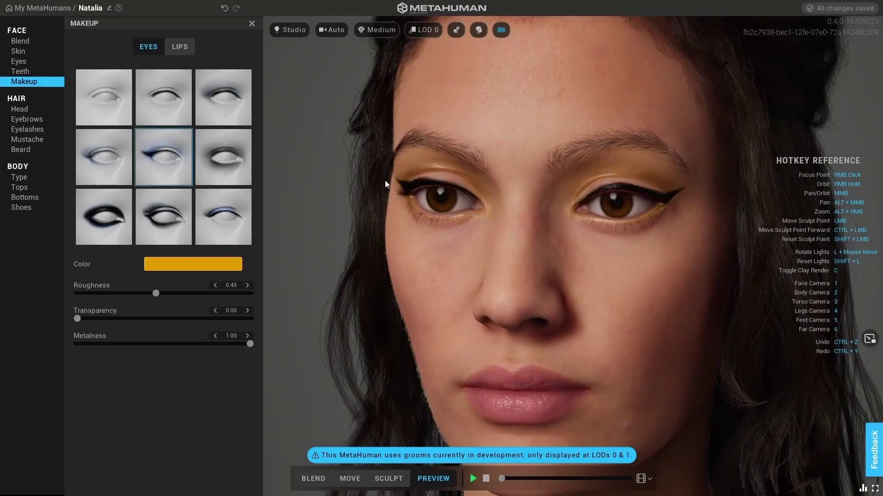
right_click_drag(568, 191, 459, 198)
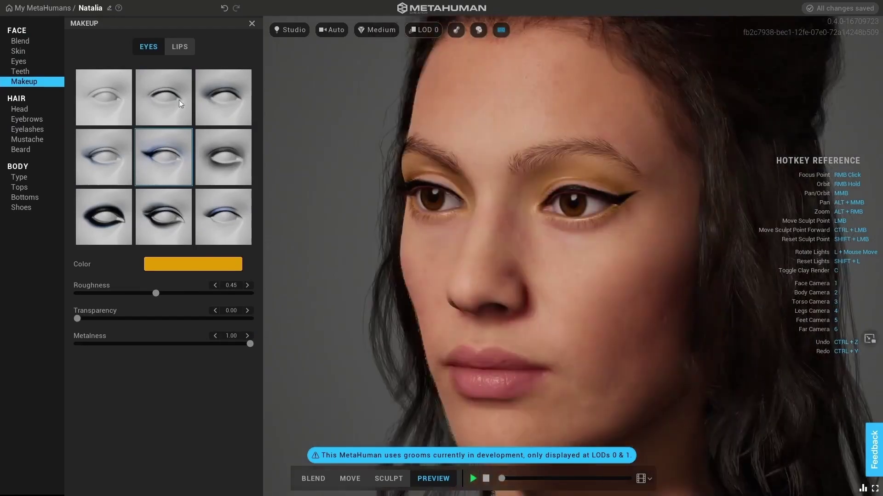
Apply the Natural lipstick preset in a purple colour.
left_click(180, 48)
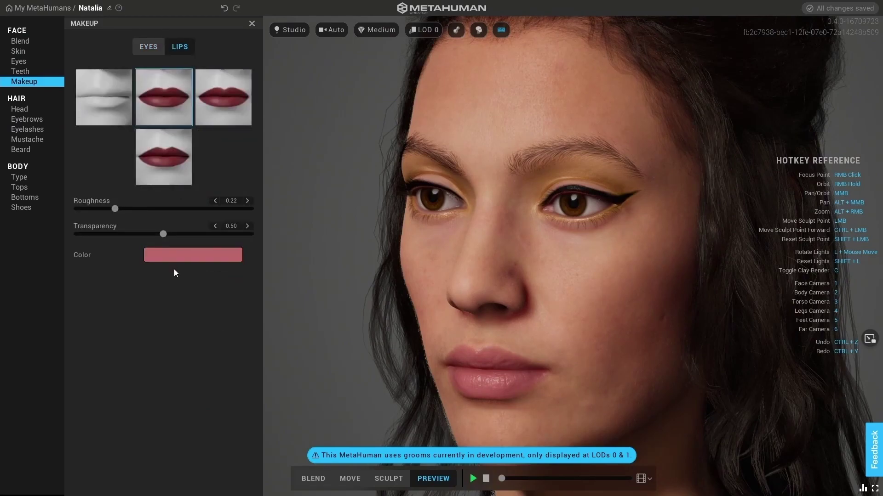
left_click(223, 97)
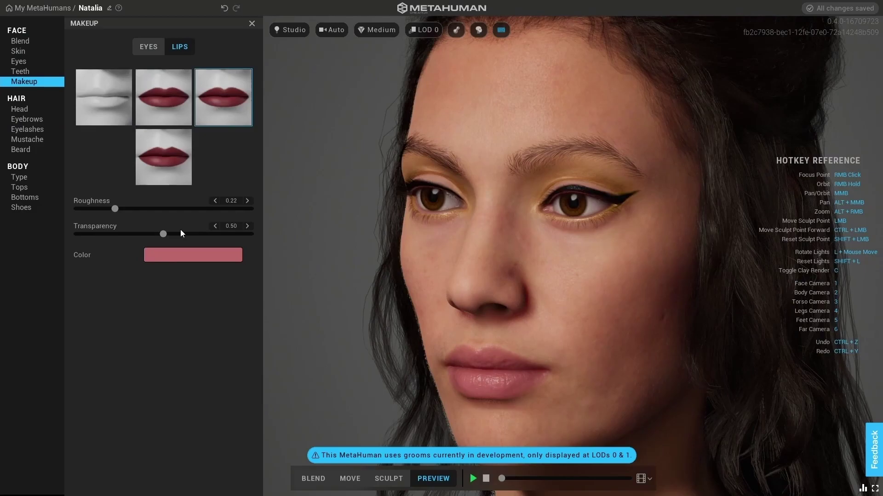
left_click(172, 100)
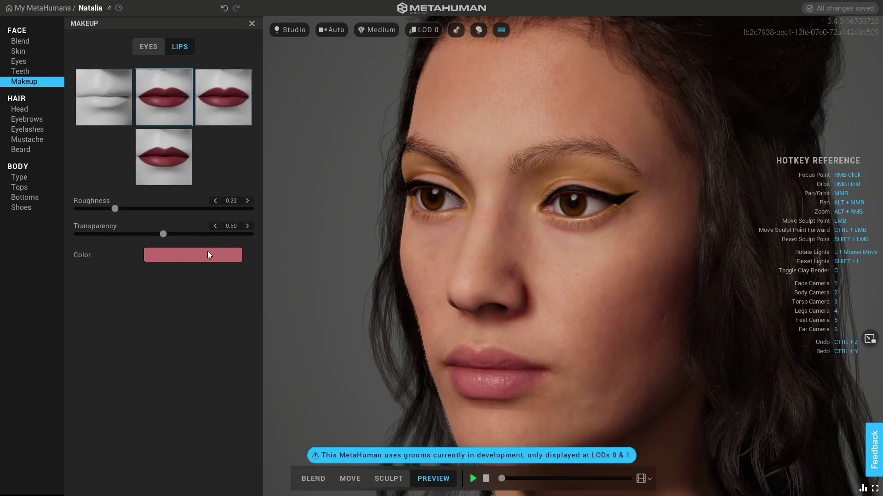
left_click(191, 255)
left_click_drag(246, 303, 265, 305)
left_click(115, 271)
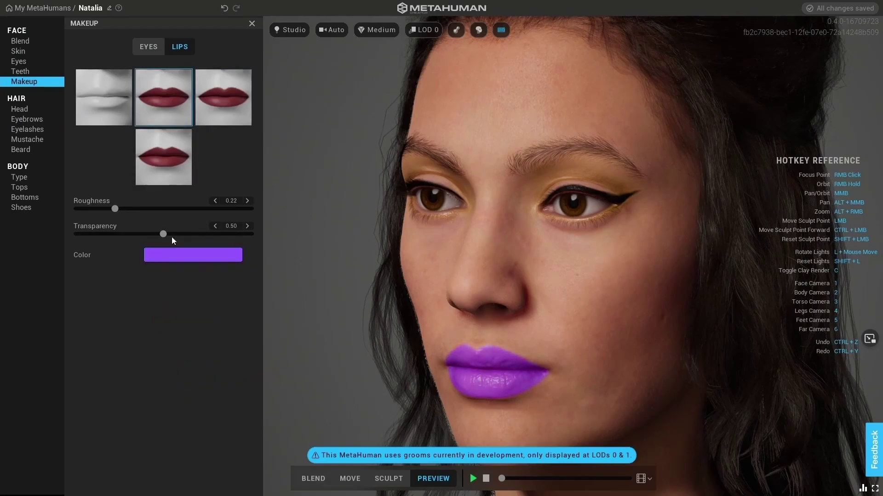
Set lipstick Roughness and Transparency to 0.00 for a glossy, opaque finish.
left_click_drag(114, 211, 52, 203)
left_click_drag(179, 234, 324, 237)
left_click_drag(106, 232, 7, 234)
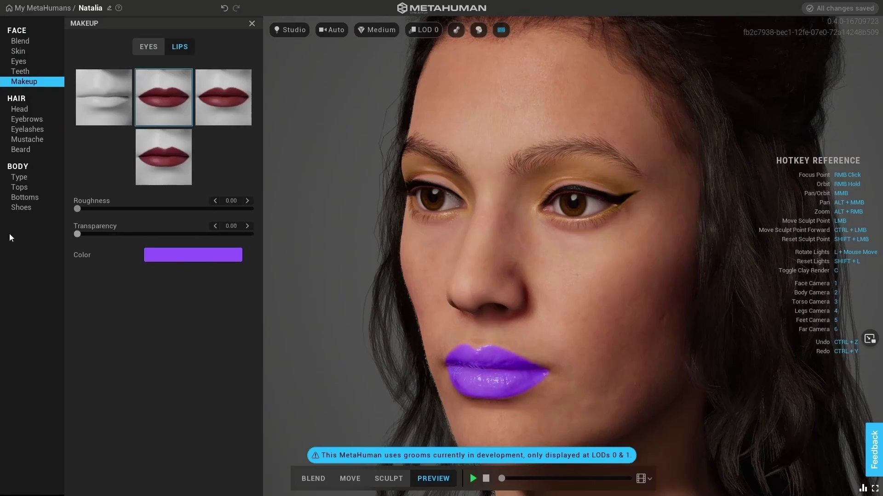
key("1")
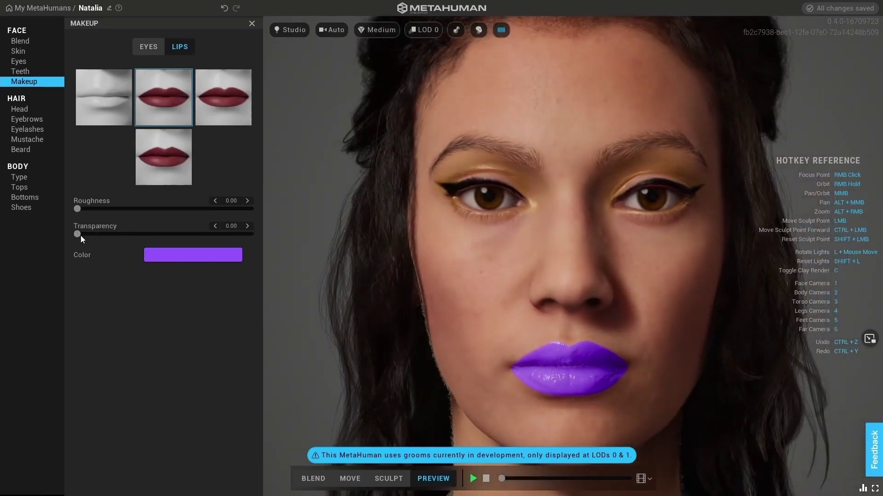